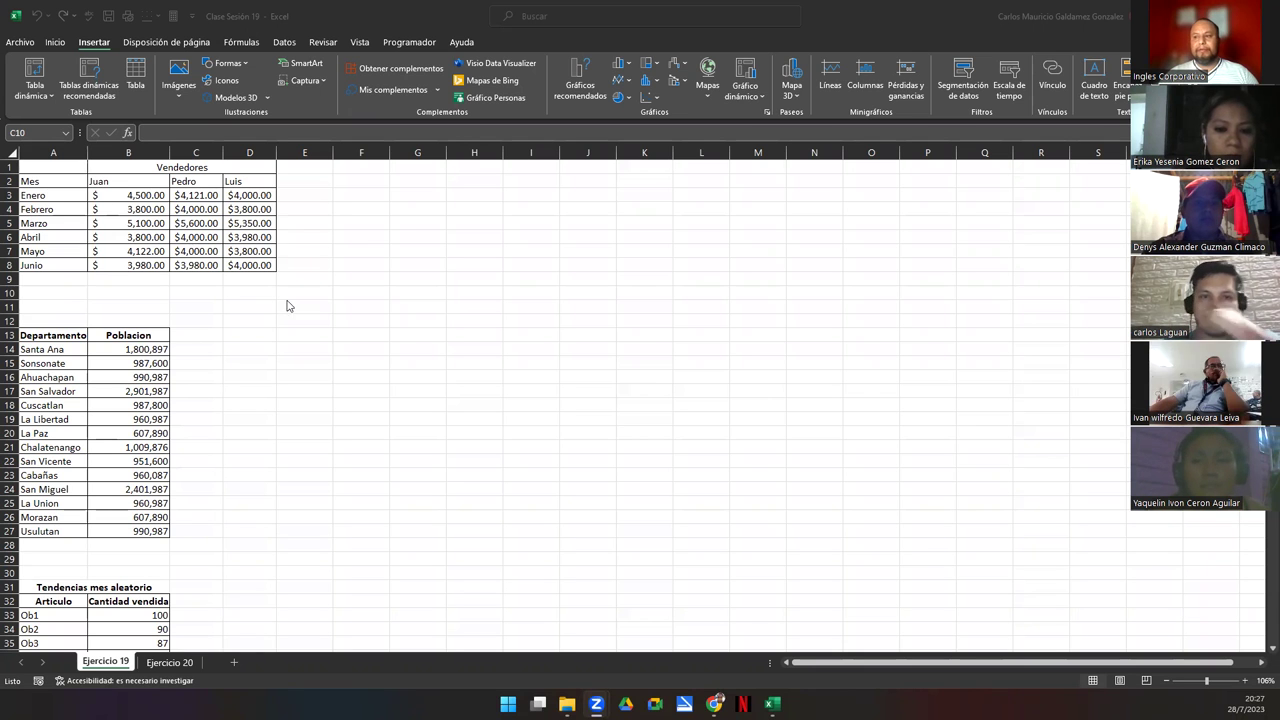
scroll(191, 408, "down", 3)
scroll(195, 409, "down", 2)
scroll(206, 411, "up", 5)
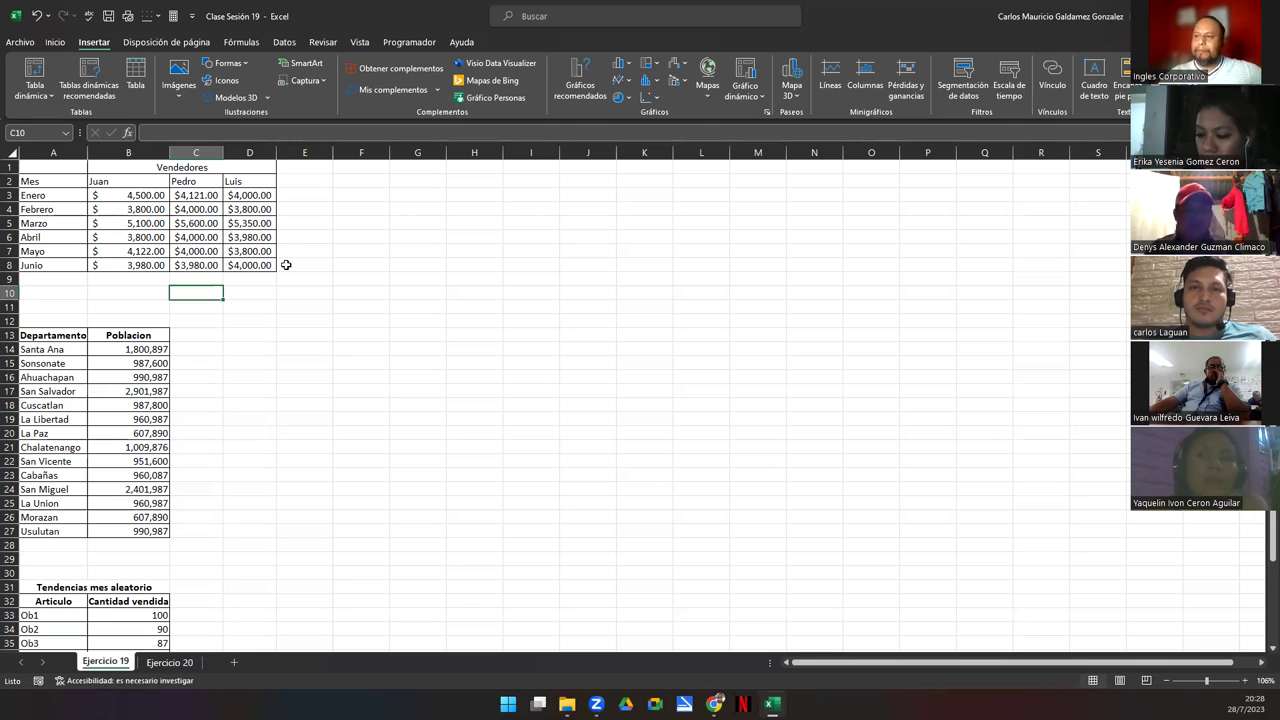
left_click_drag(44, 169, 231, 266)
left_click_drag(50, 338, 126, 528)
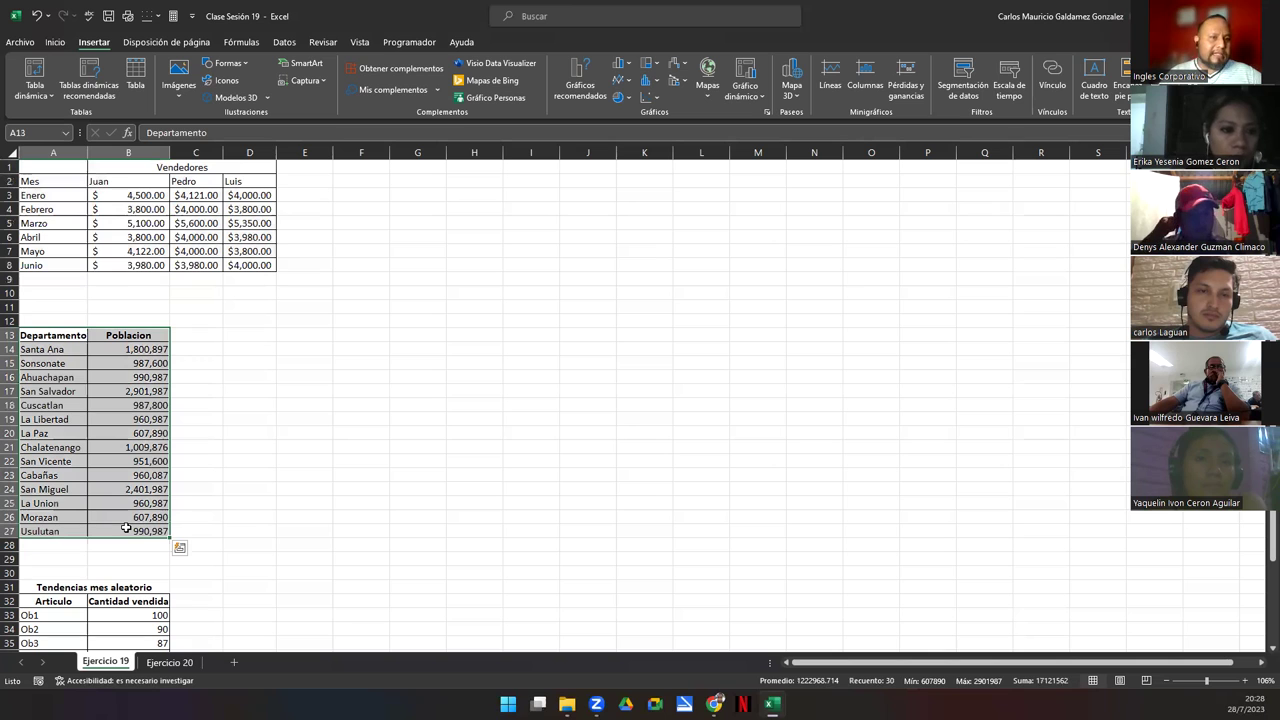
left_click(126, 528)
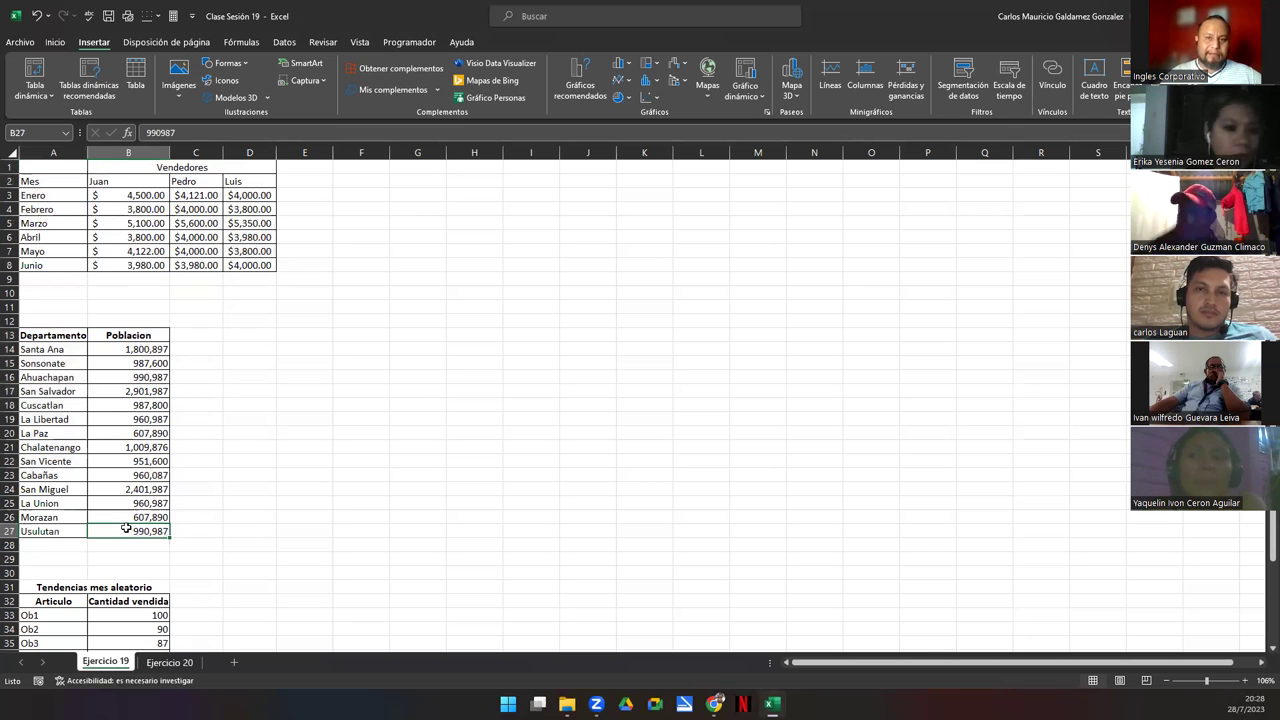
Review the recommended charts for the monthly vendor sales table in A1:D8 without inserting one
left_click_drag(54, 168, 251, 263)
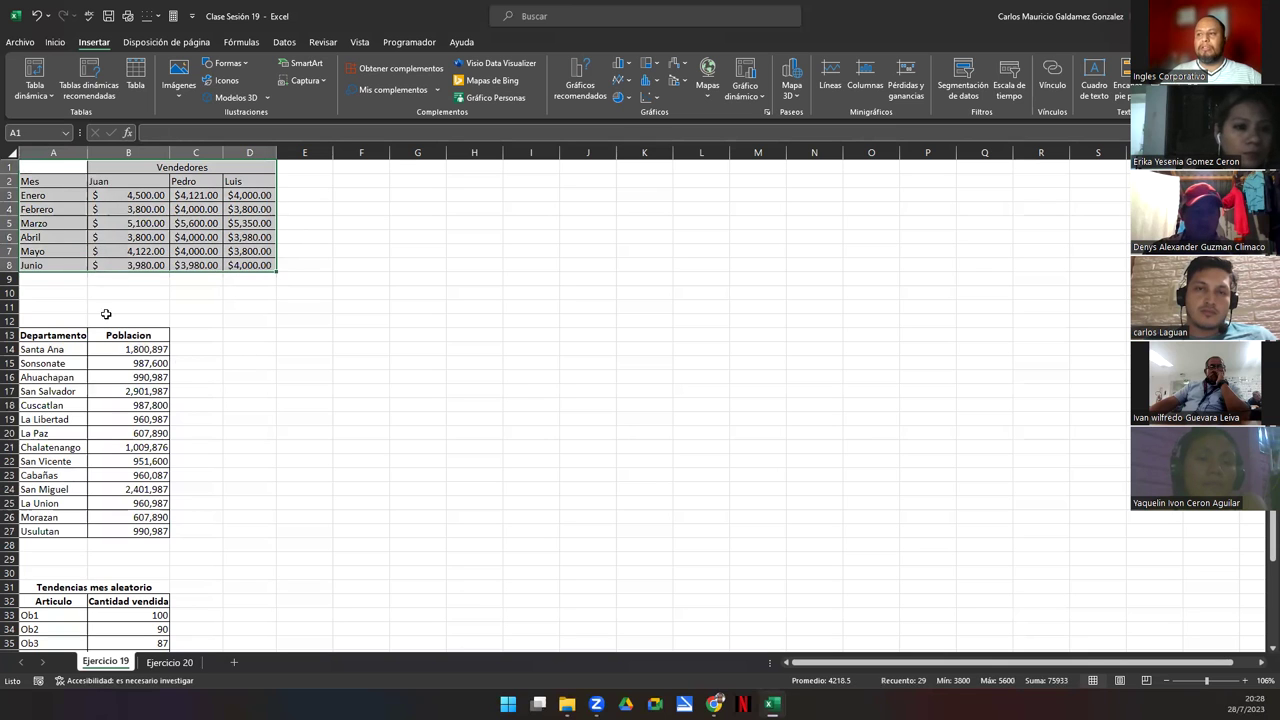
left_click_drag(55, 171, 237, 264)
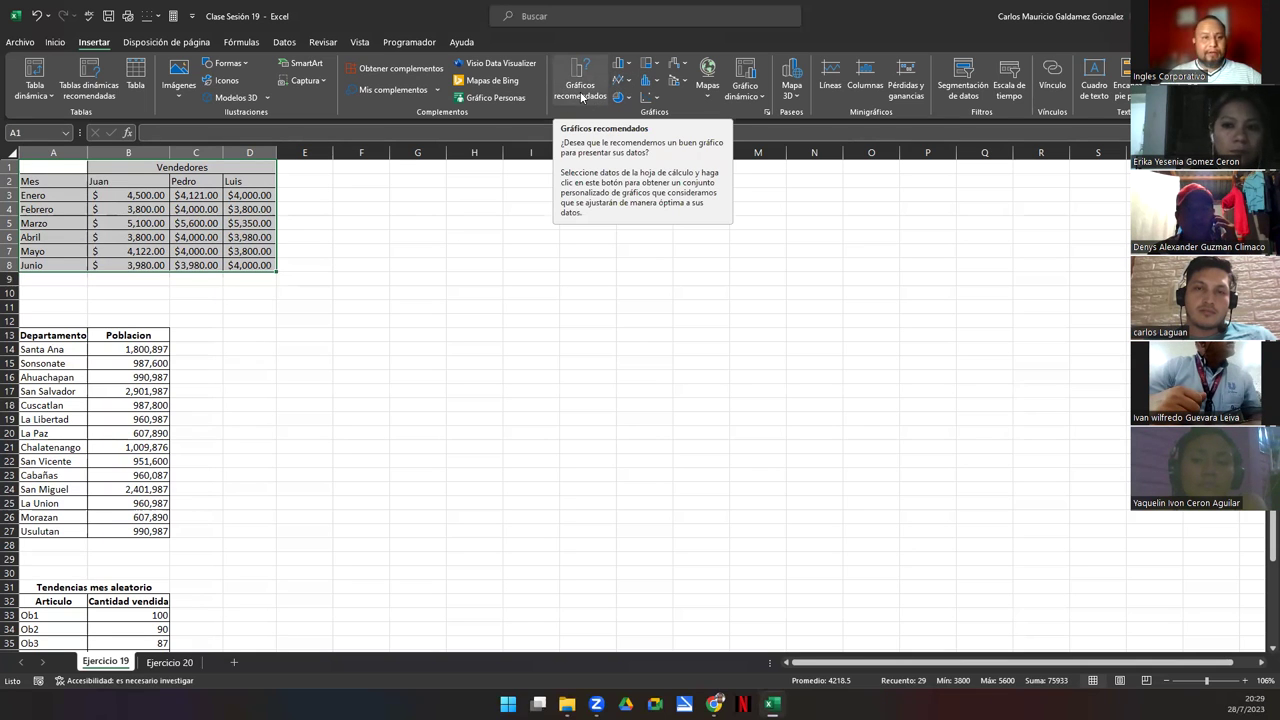
left_click(581, 95)
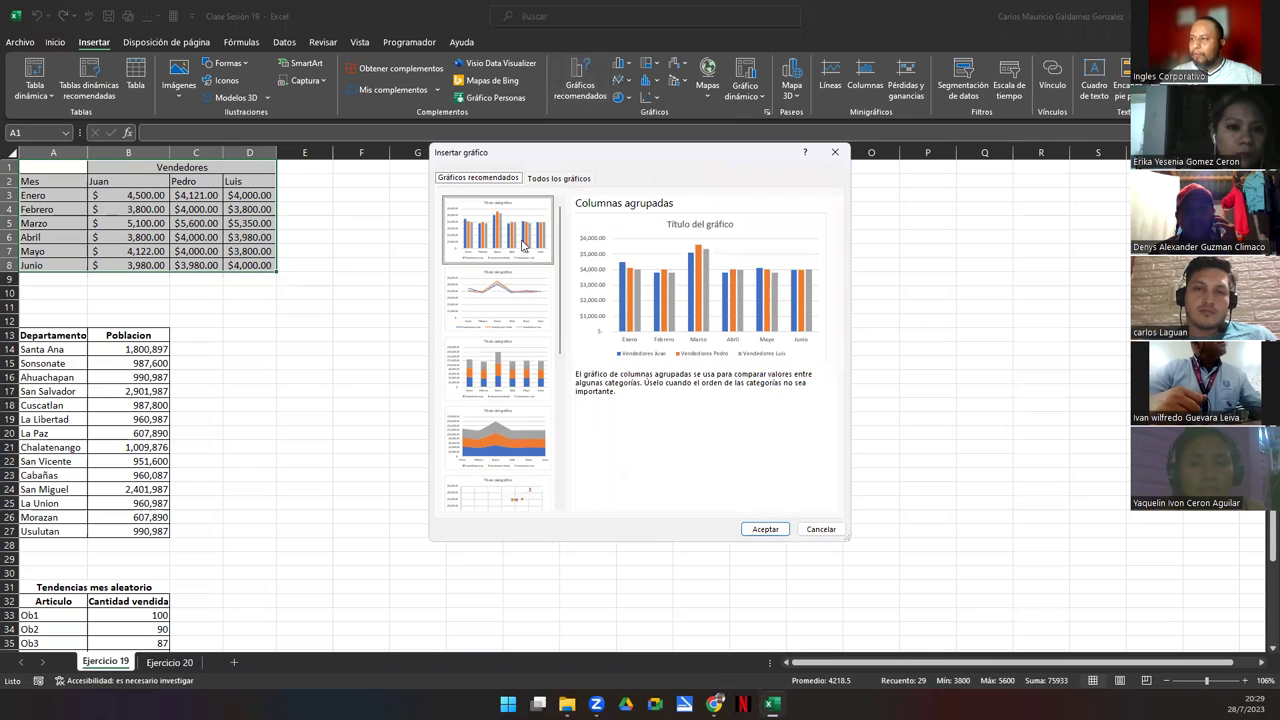
left_click_drag(560, 340, 577, 475)
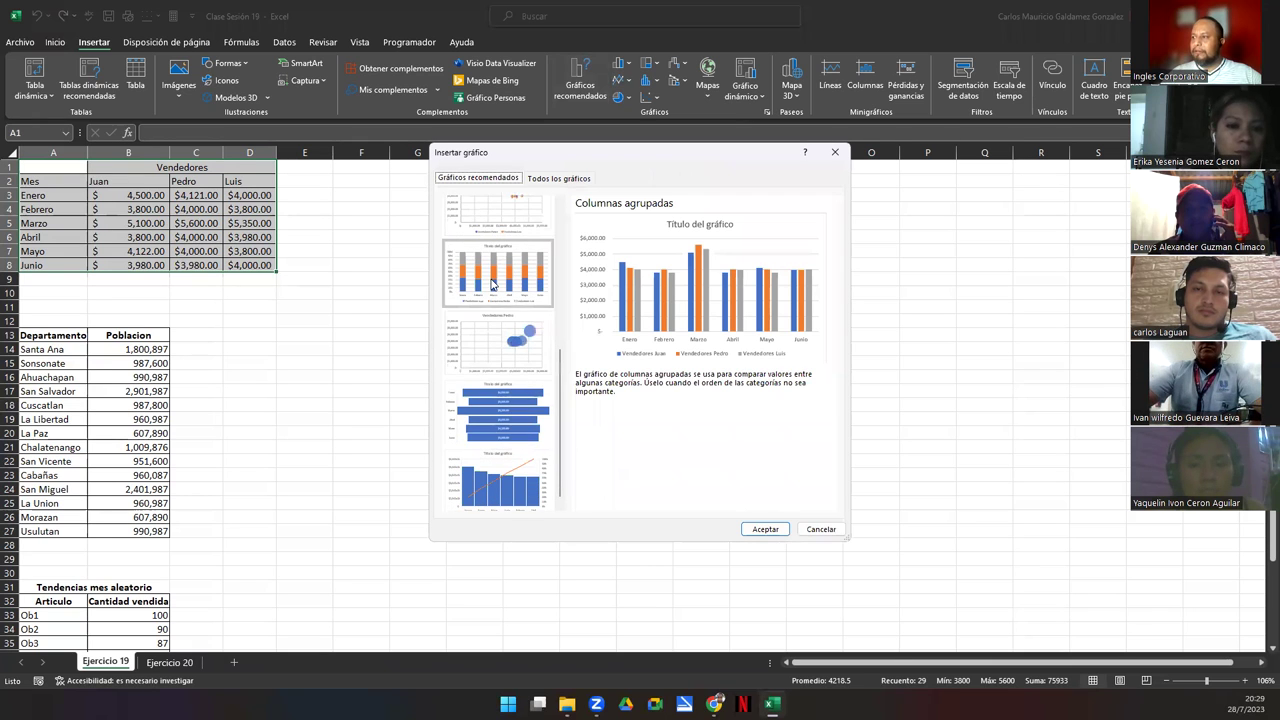
scroll(505, 490, "down", 1)
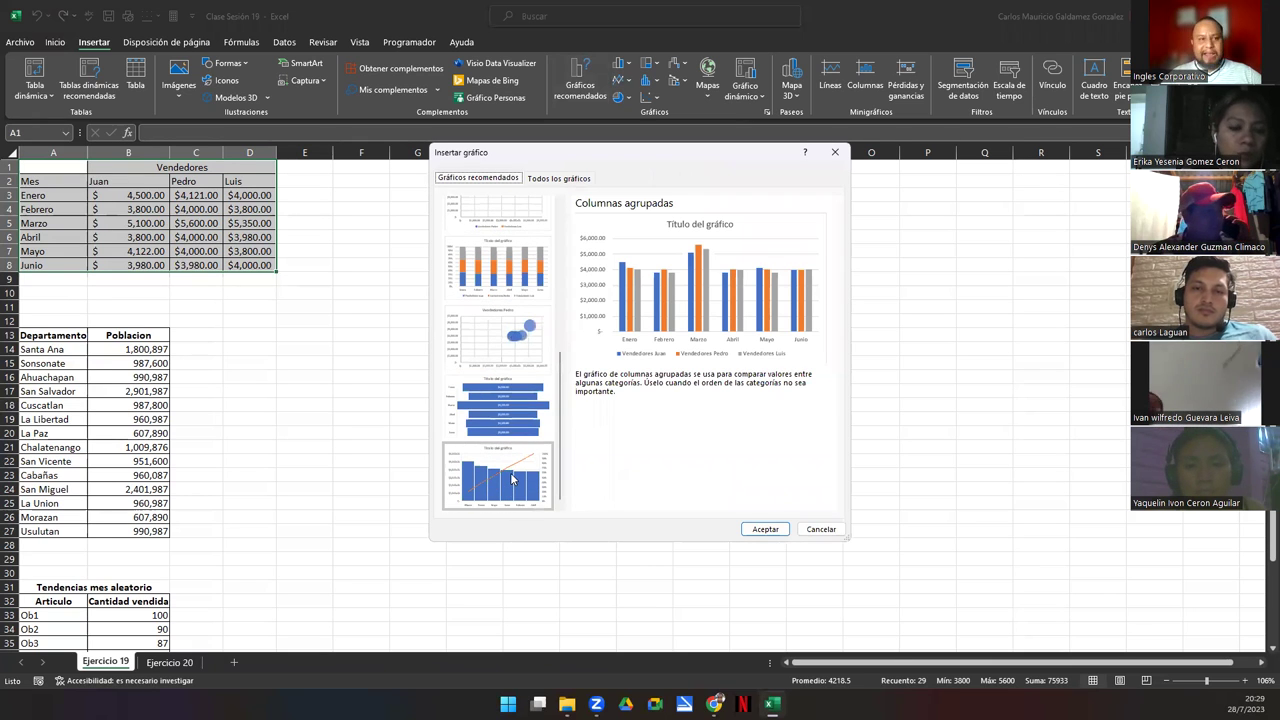
left_click(820, 529)
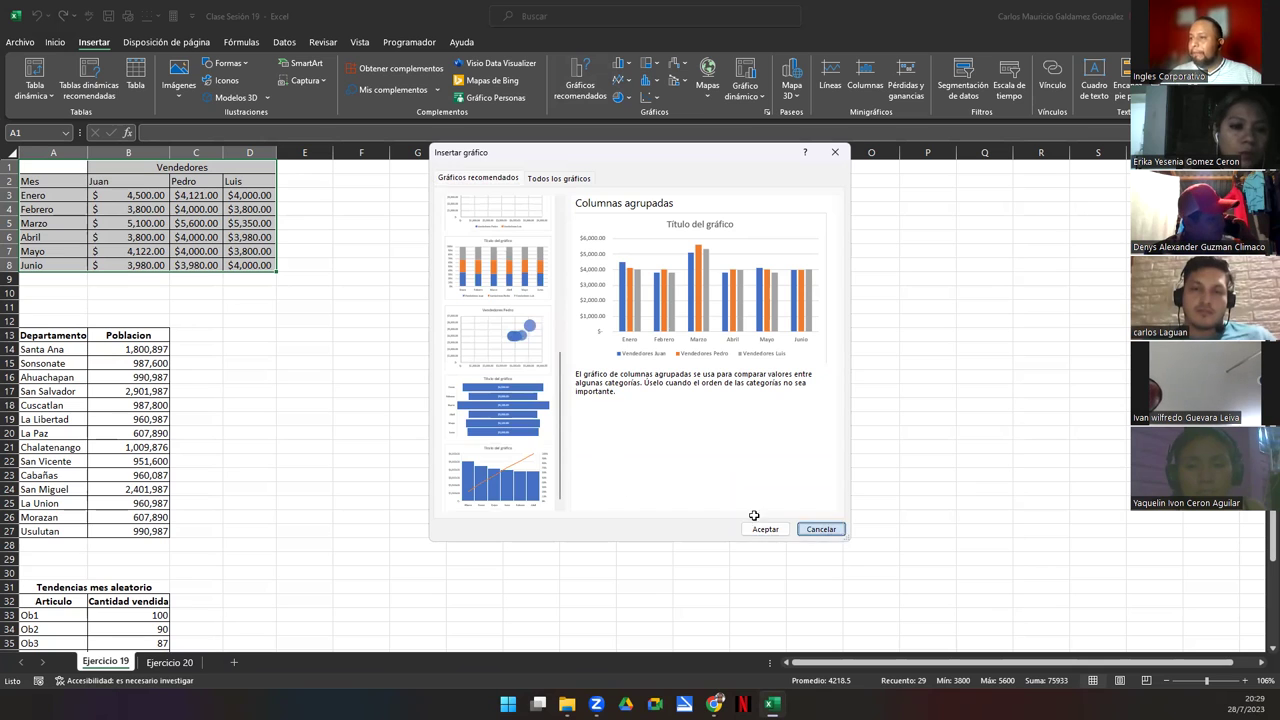
Review the recommended charts for the Departamento and Poblacion table in A13:B27 without inserting one
left_click_drag(30, 335, 140, 531)
left_click(579, 80)
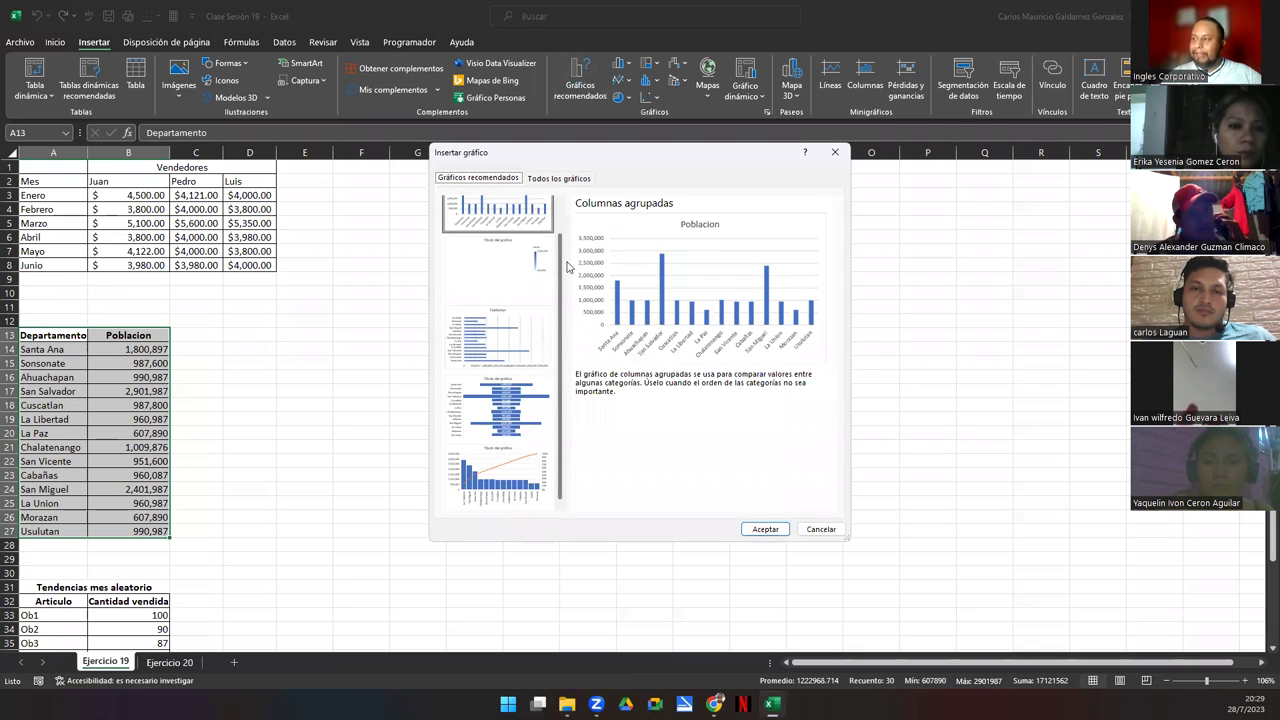
scroll(500, 215, "down", 1)
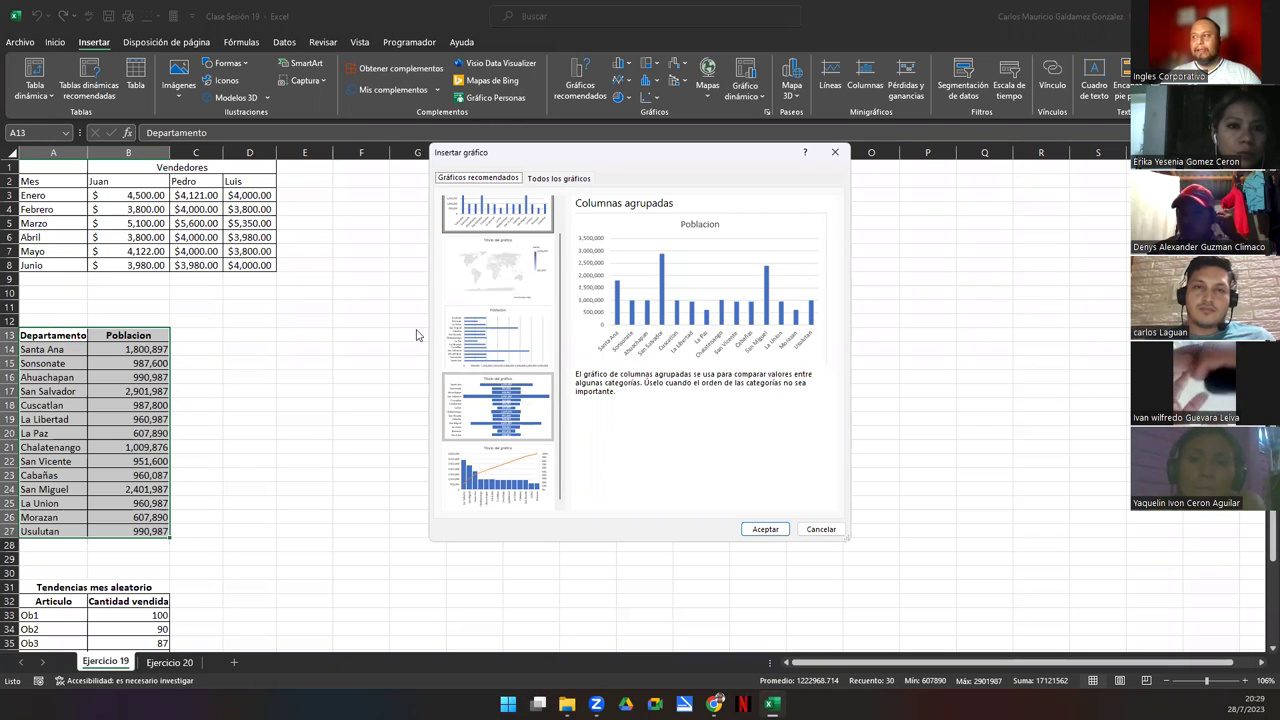
scroll(543, 329, "up", 1)
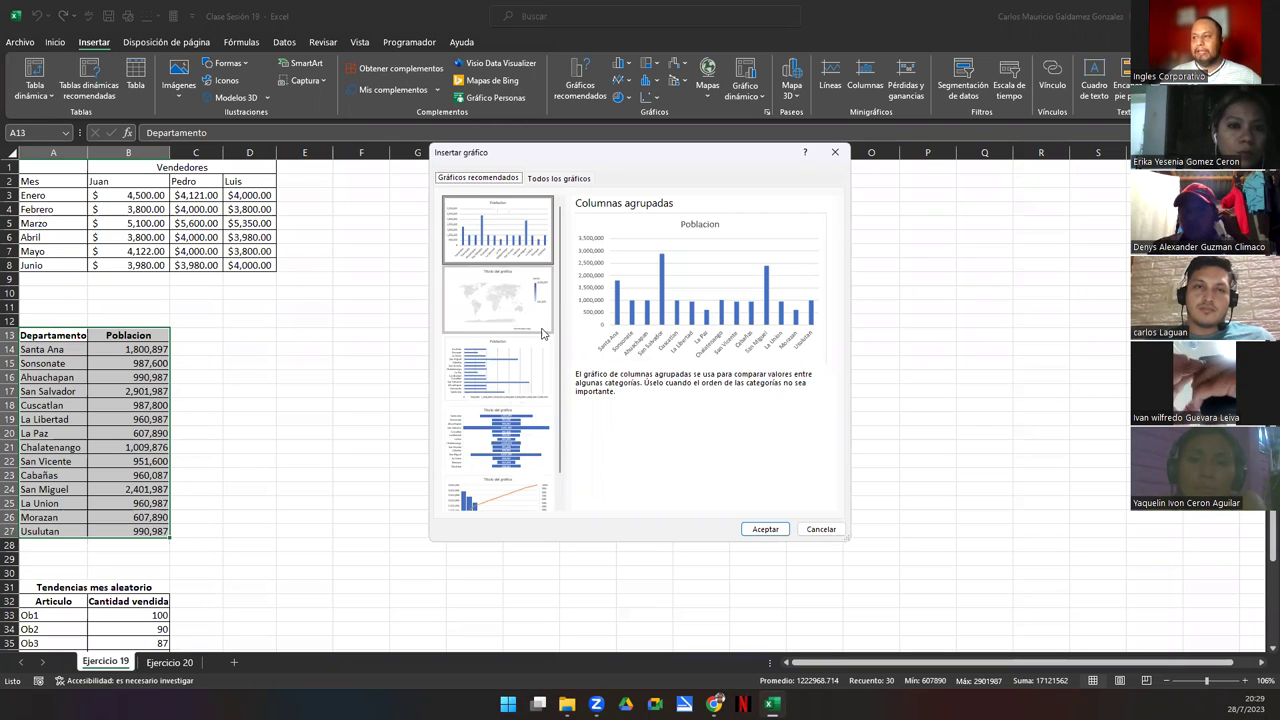
left_click(835, 152)
left_click(210, 334)
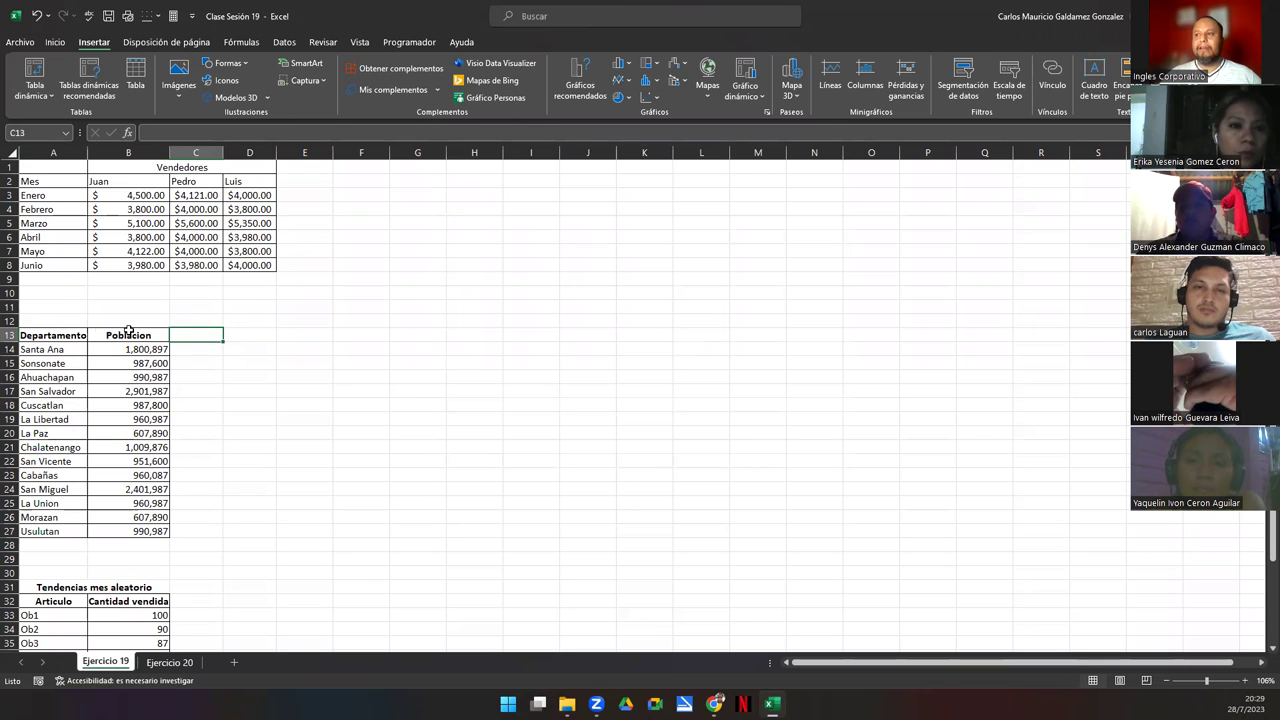
Preview a 2D pie chart of the department population data in A13:B27 without inserting it
left_click_drag(44, 336, 124, 531)
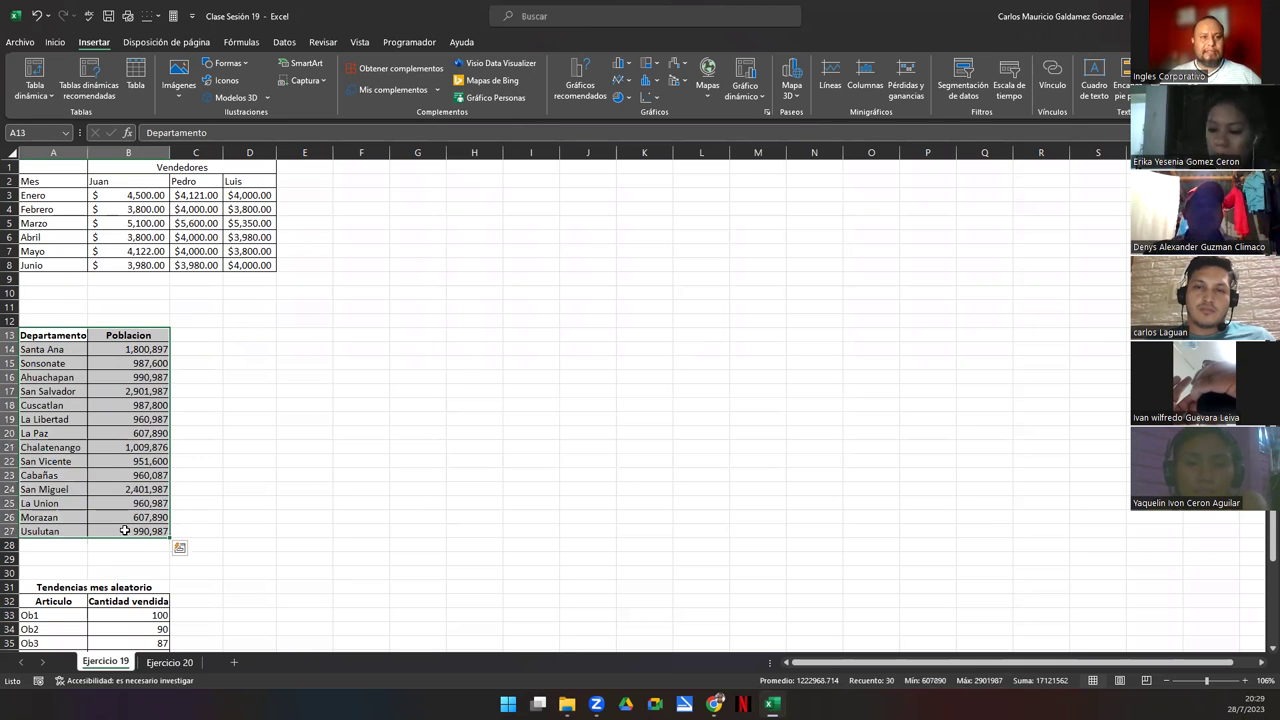
left_click(618, 100)
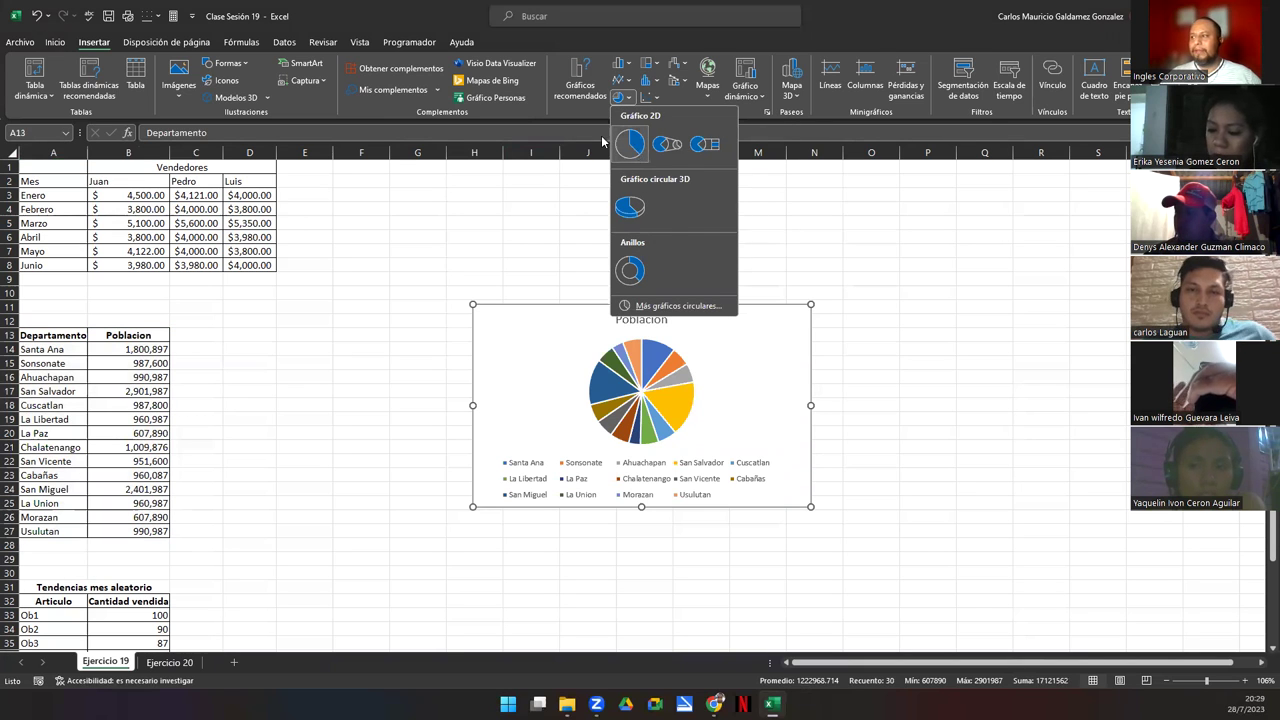
left_click(398, 200)
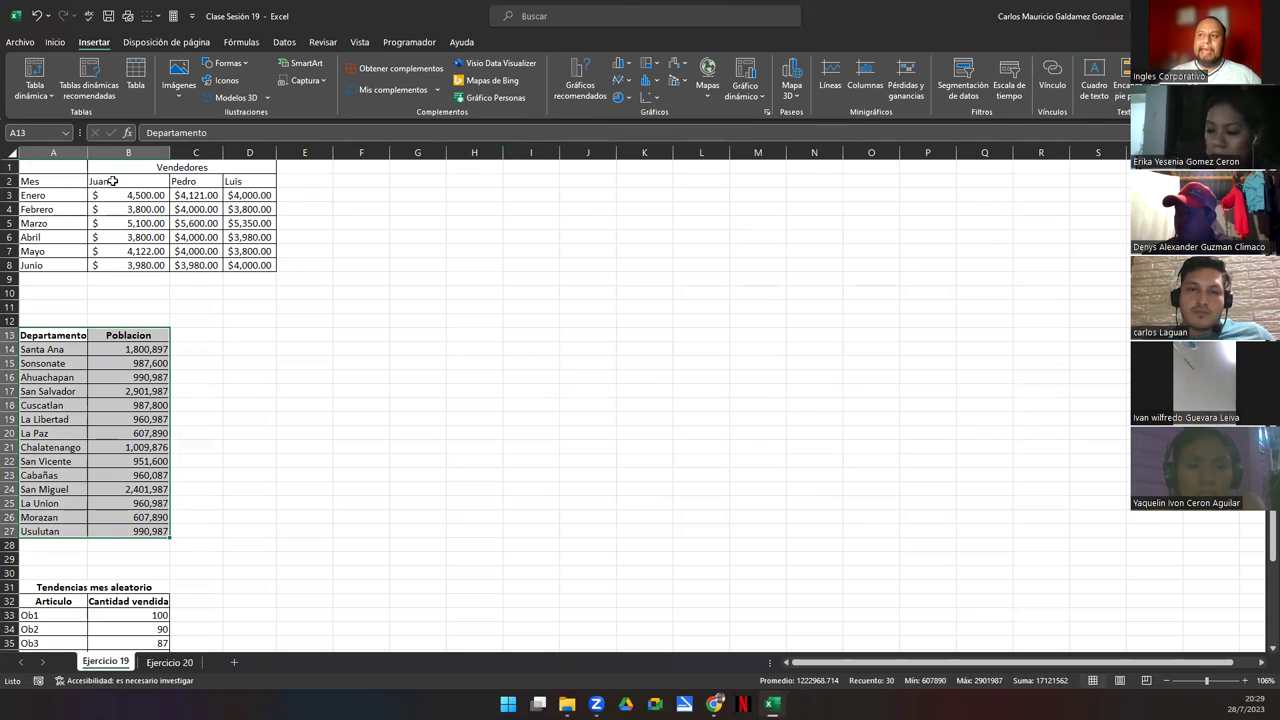
Preview a 2D pie chart of the vendor sales table in A1:D8 without inserting it
left_click_drag(64, 165, 219, 261)
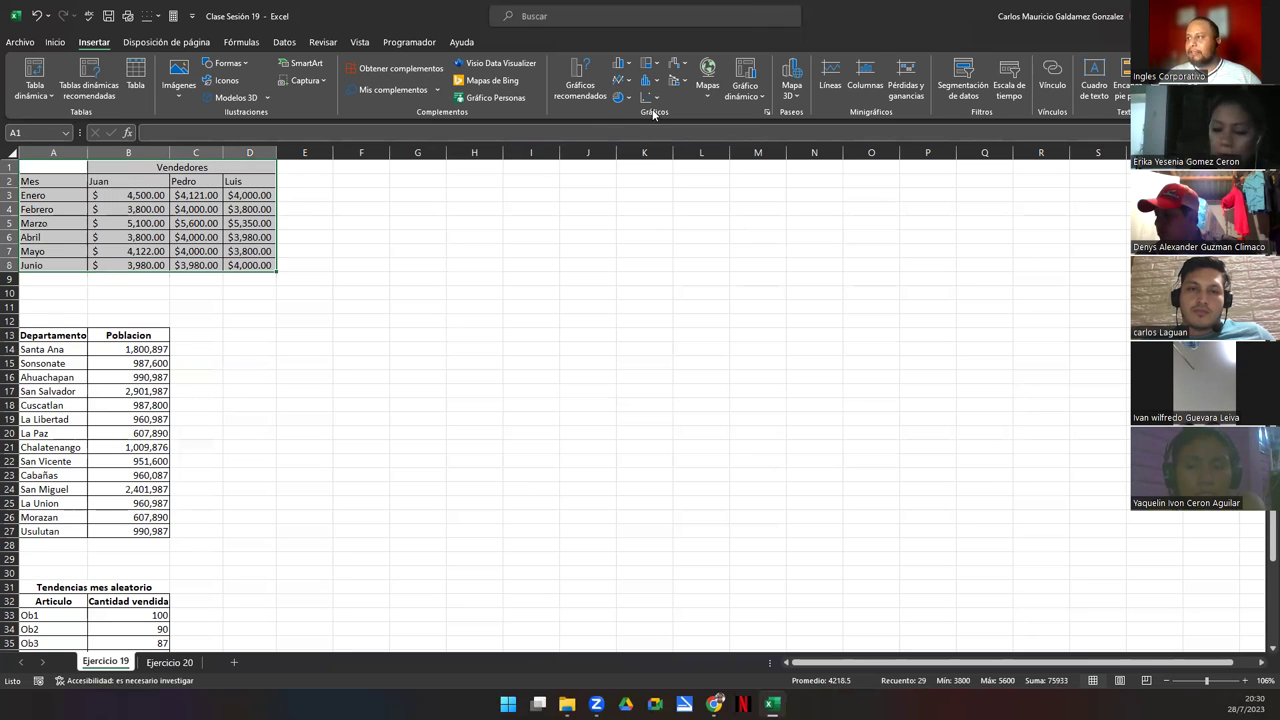
left_click(620, 98)
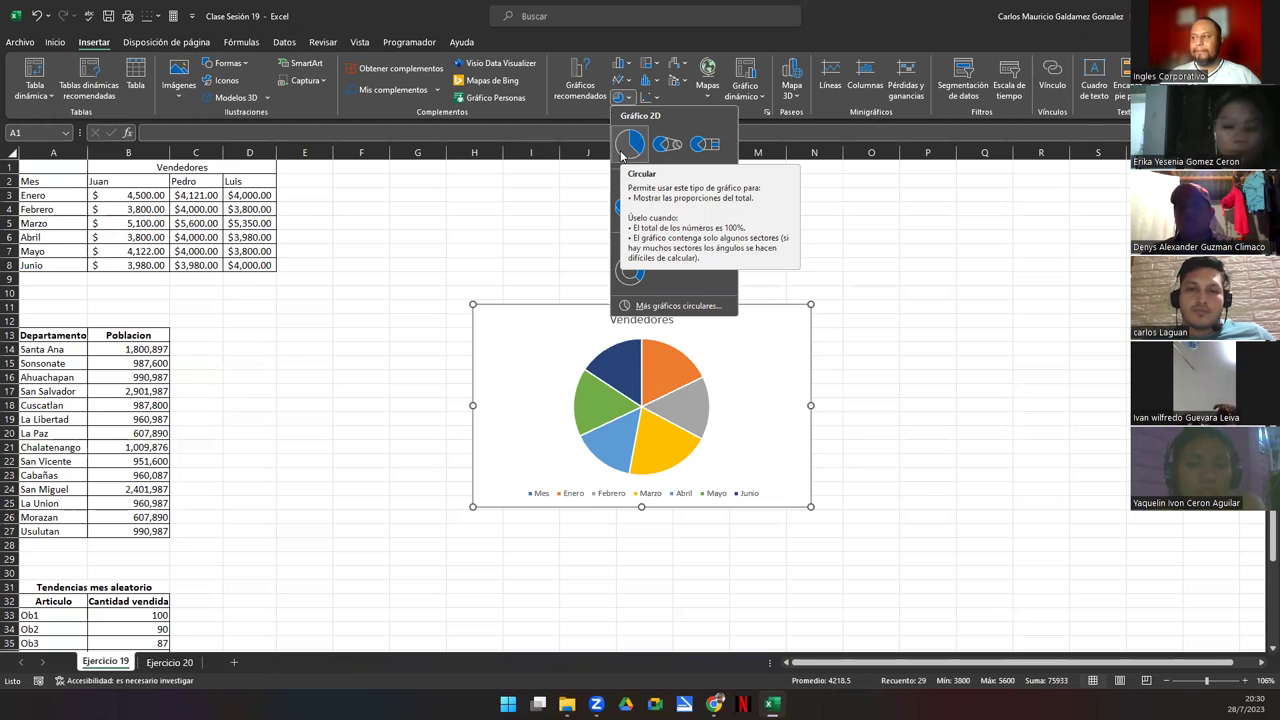
left_click(502, 38)
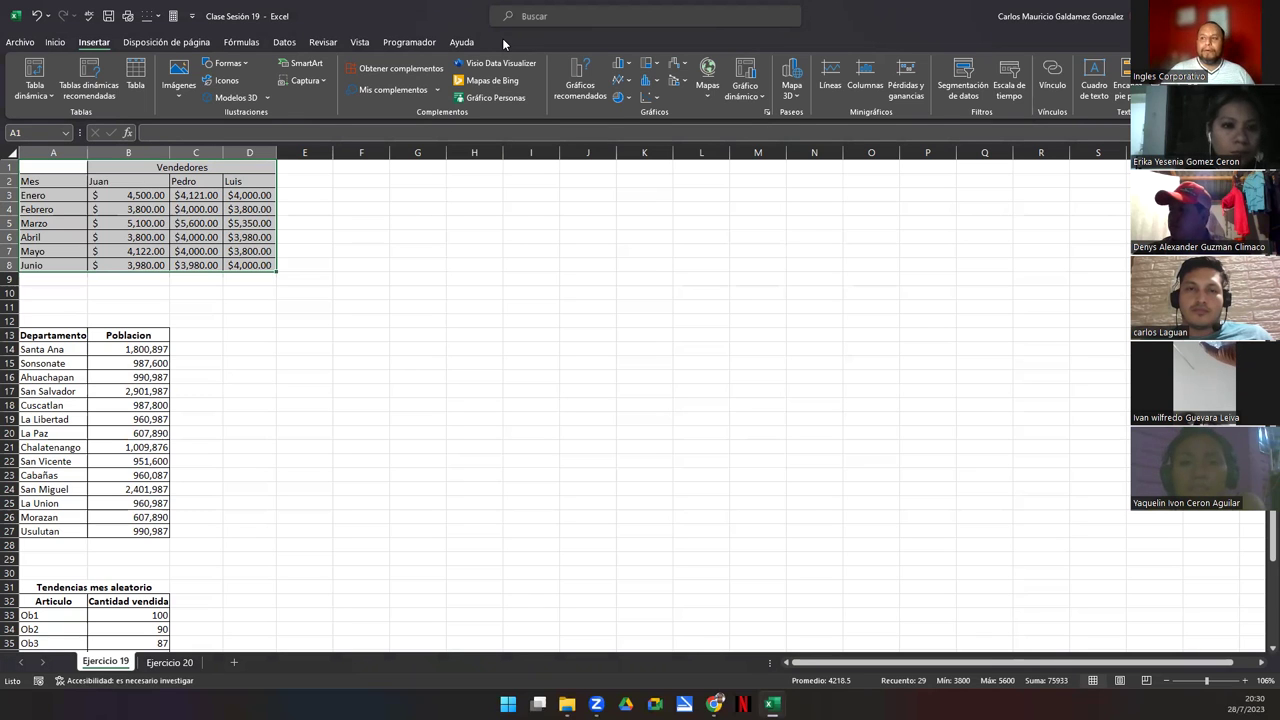
Select the months with the first vendor's sales in A2:B8, and the sales data of all vendors in A2:D8
left_click(124, 252)
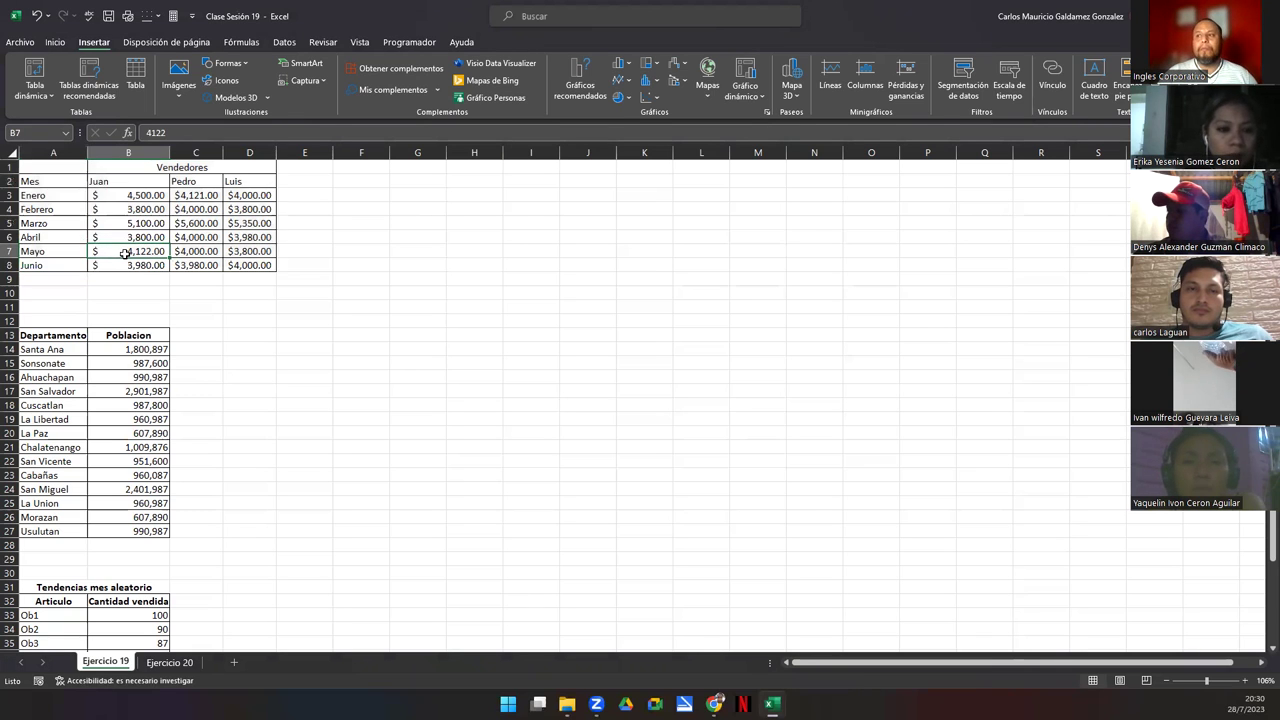
left_click_drag(42, 181, 114, 264)
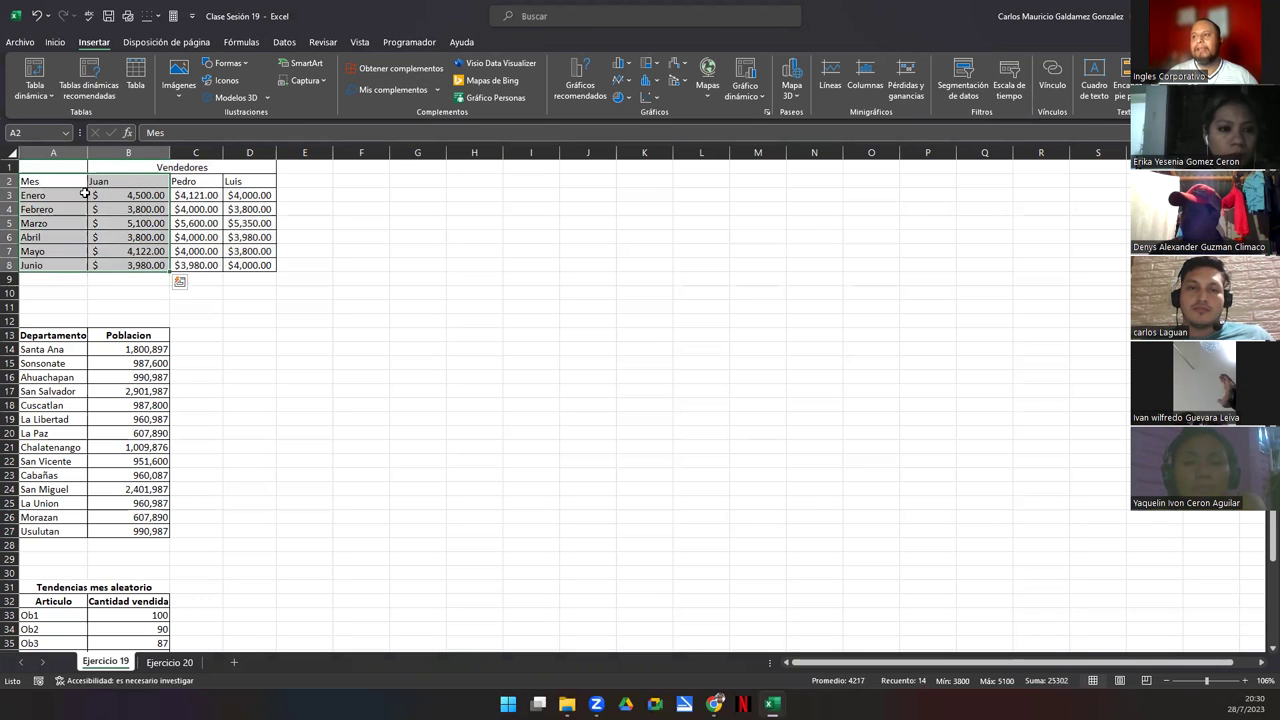
left_click_drag(80, 183, 268, 265)
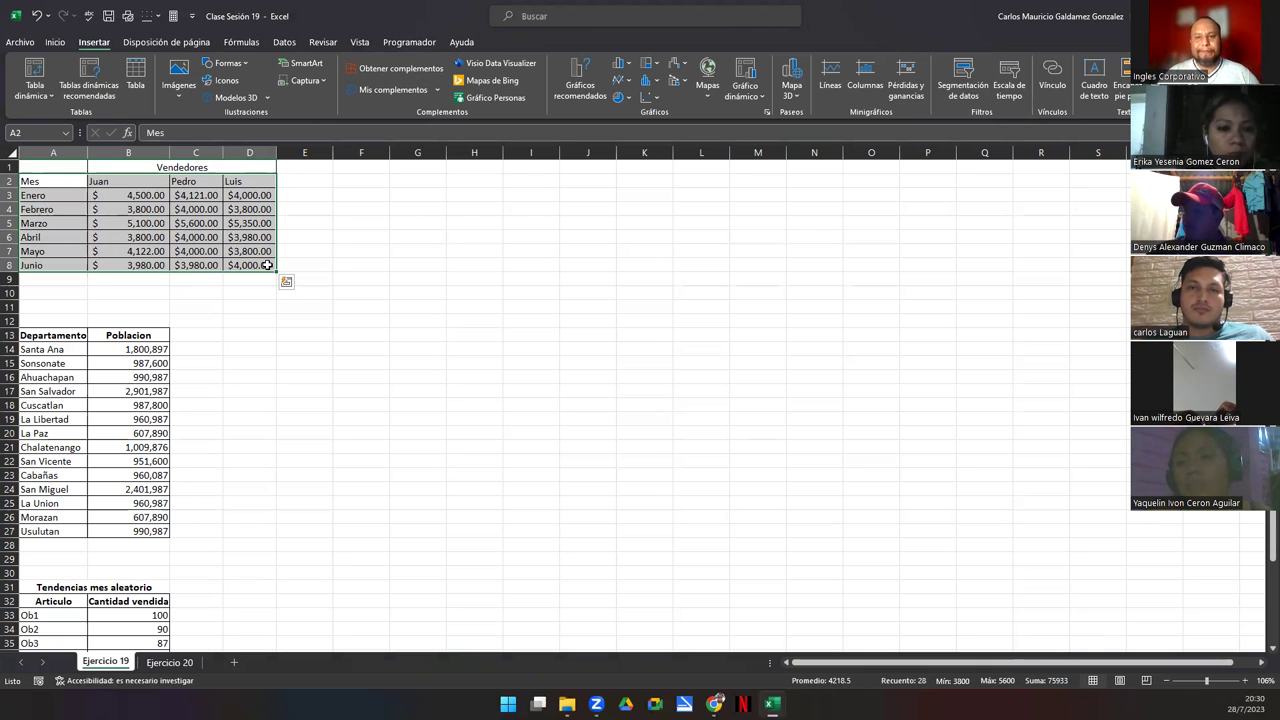
left_click(133, 220)
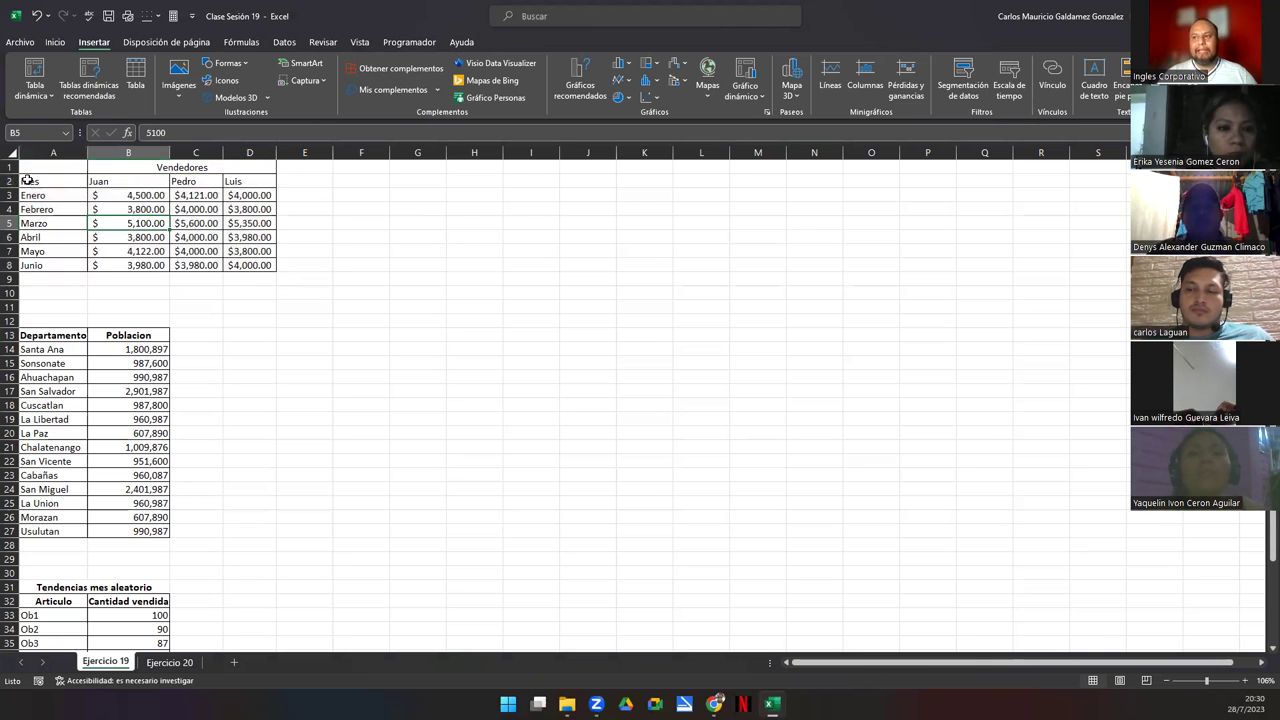
left_click_drag(27, 180, 108, 273)
Select the months in A2:A8 together with a single non-adjacent vendor column, first C2:C8 and in a new selection D2:D8
left_click_drag(44, 181, 55, 266)
left_click_drag(187, 181, 189, 263)
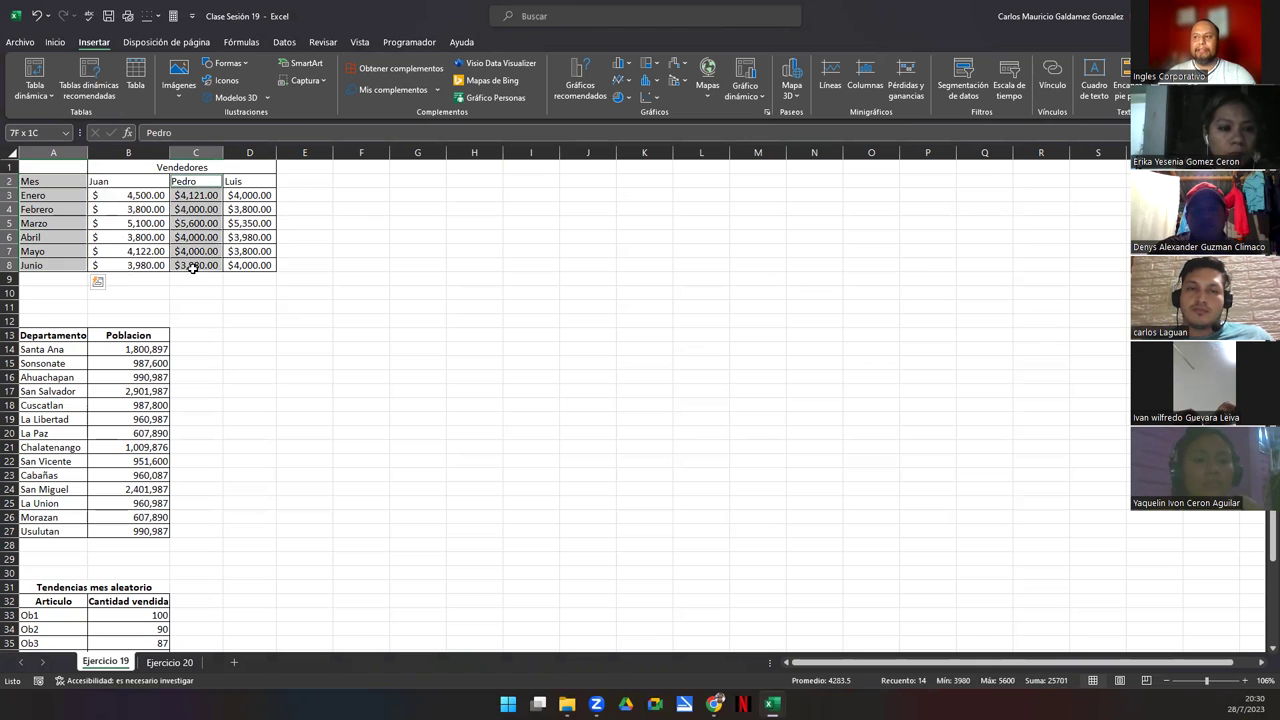
left_click_drag(54, 181, 58, 266)
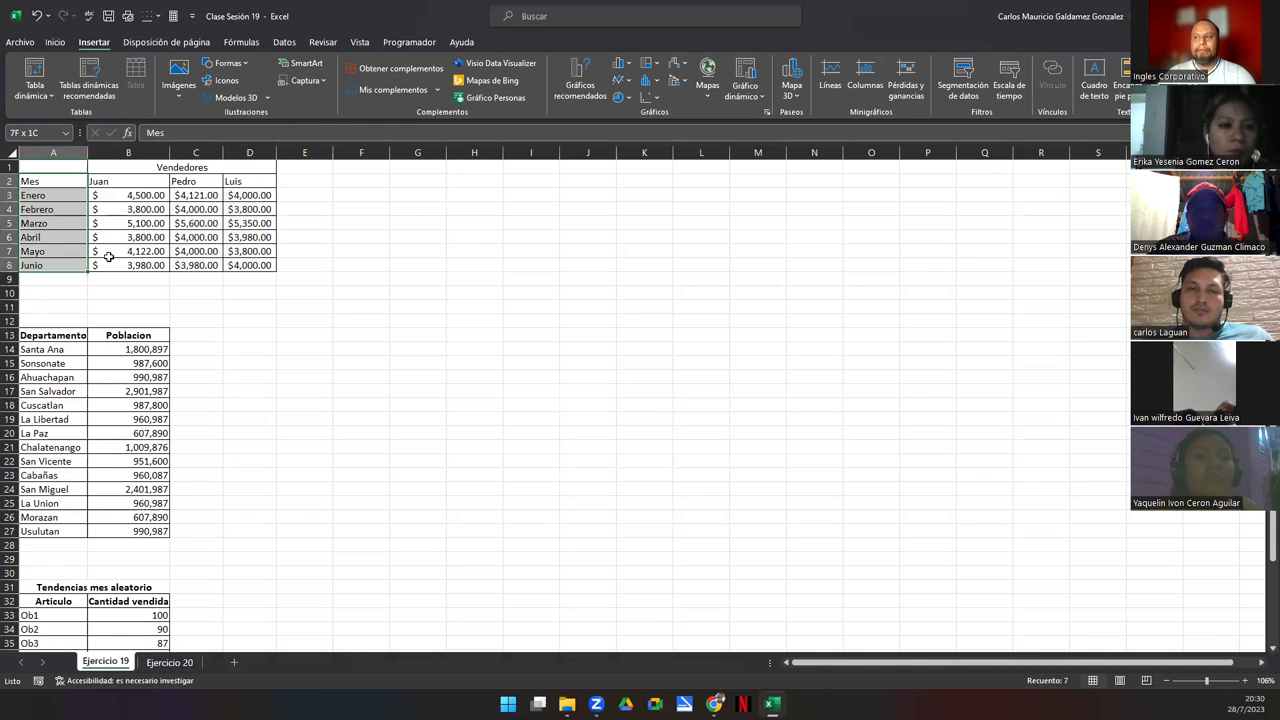
left_click_drag(251, 182, 258, 264)
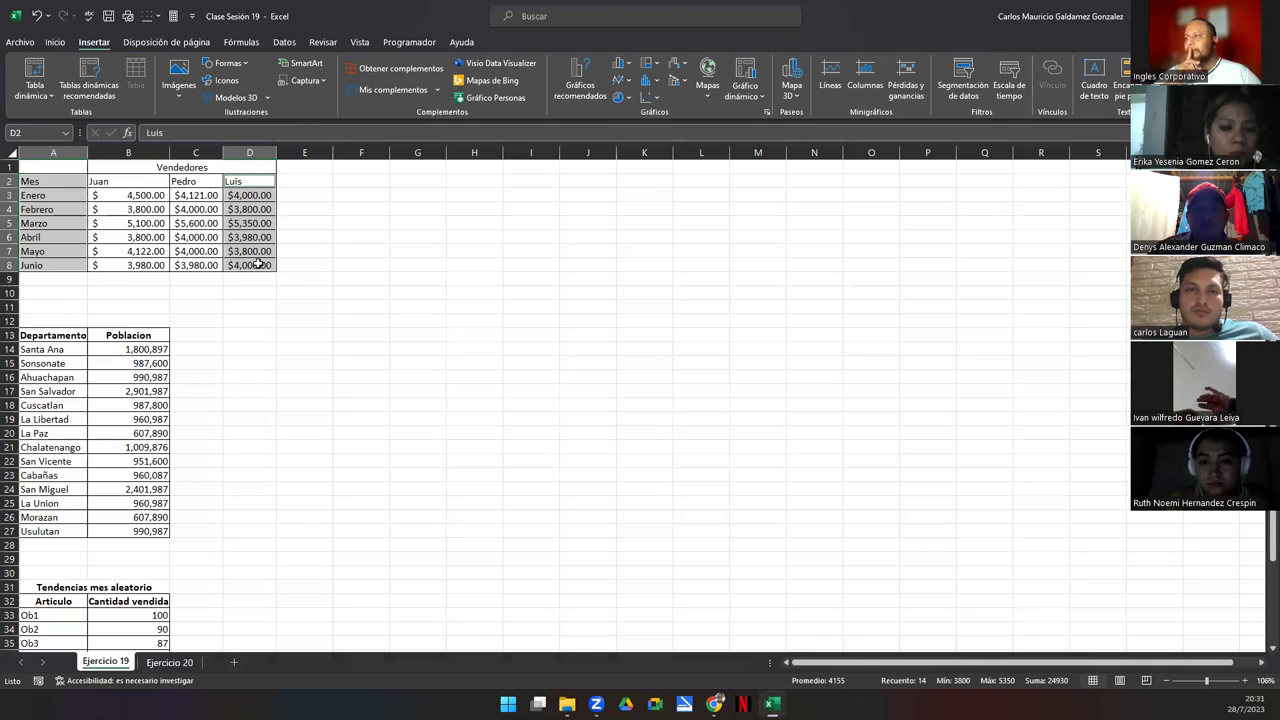
left_click(52, 45)
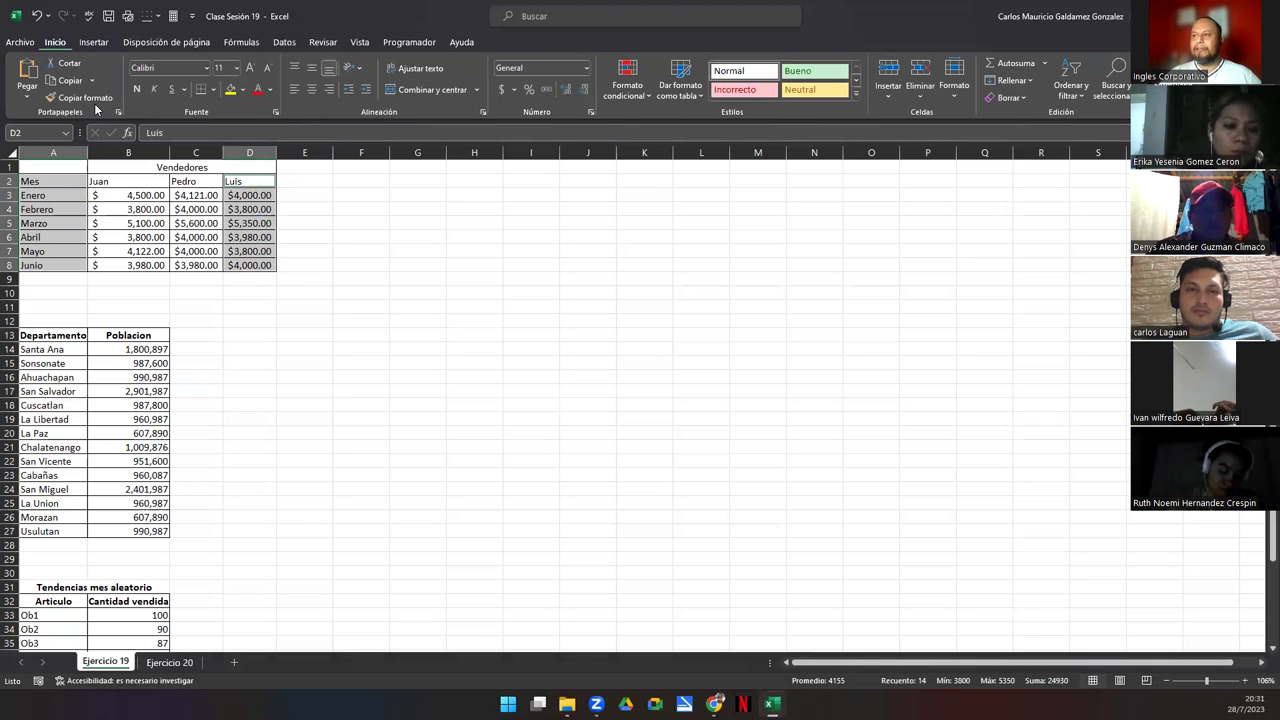
left_click(137, 207)
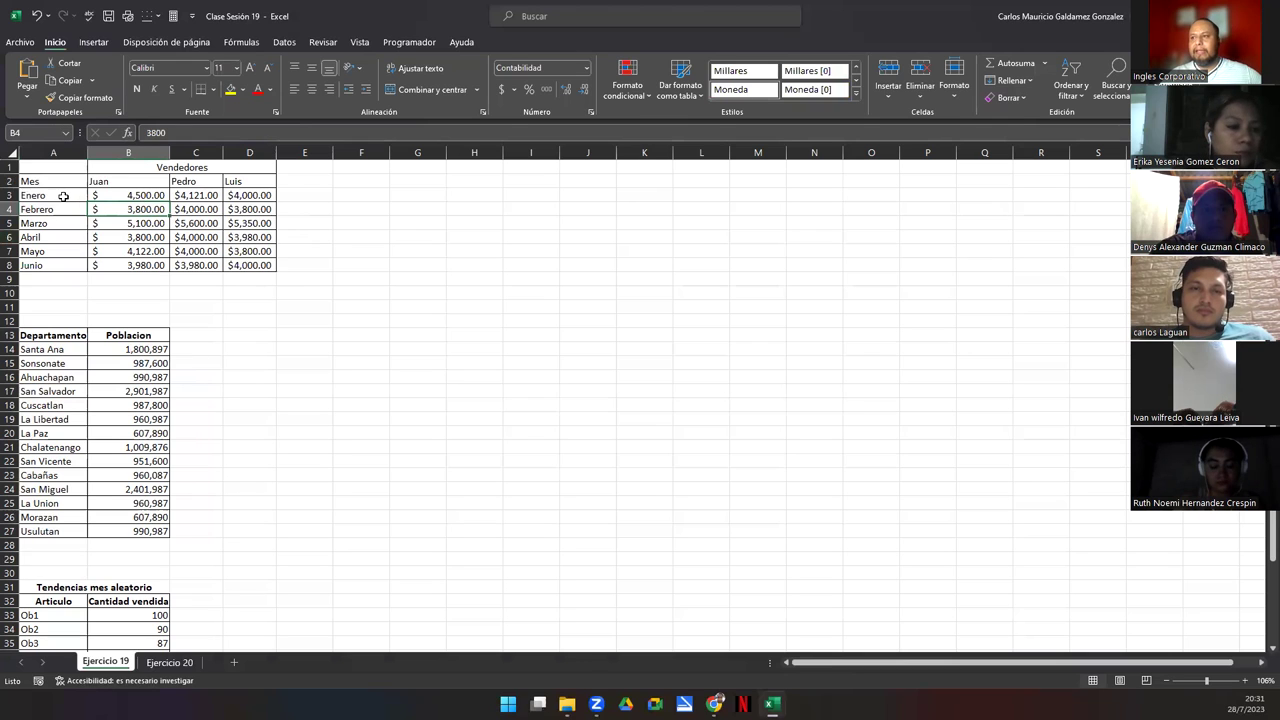
left_click(131, 225)
left_click(204, 250)
left_click(50, 210)
left_click(178, 208)
left_click_drag(50, 182, 250, 265)
left_click(133, 238)
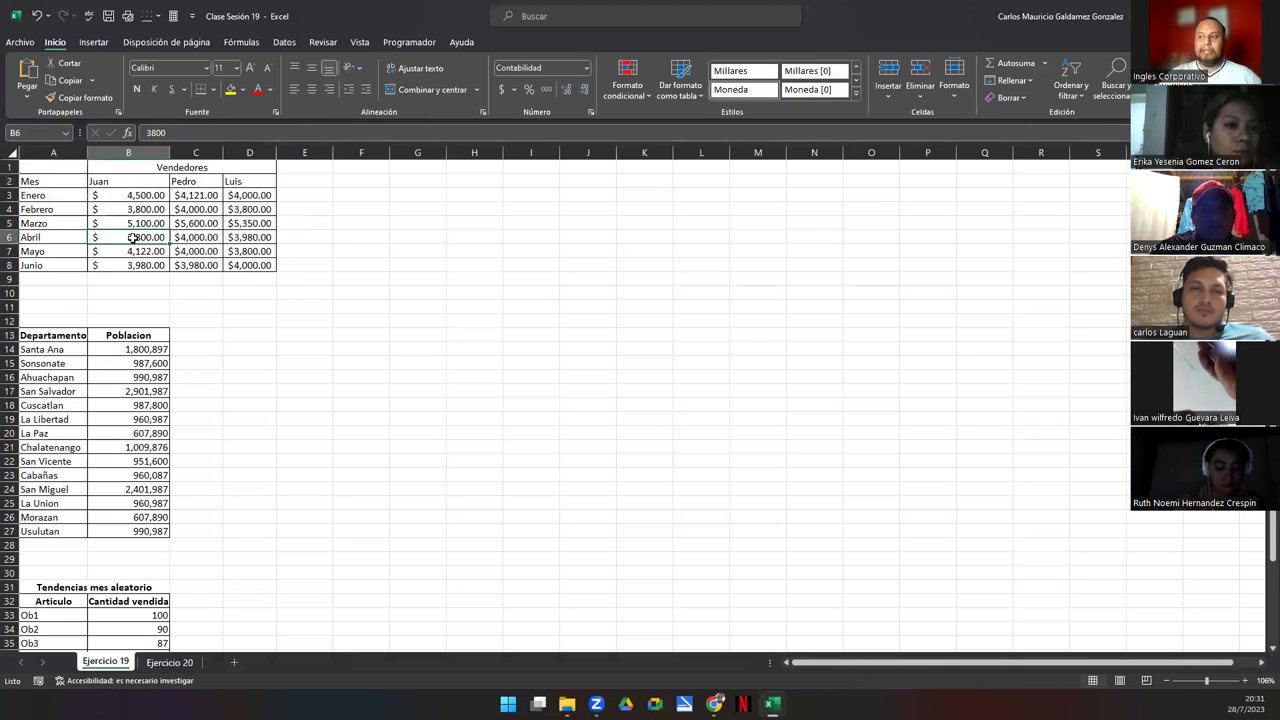
Narrow column B slightly so it fits the first vendor's sales amounts more closely
left_click_drag(166, 149, 154, 151)
left_click(199, 249)
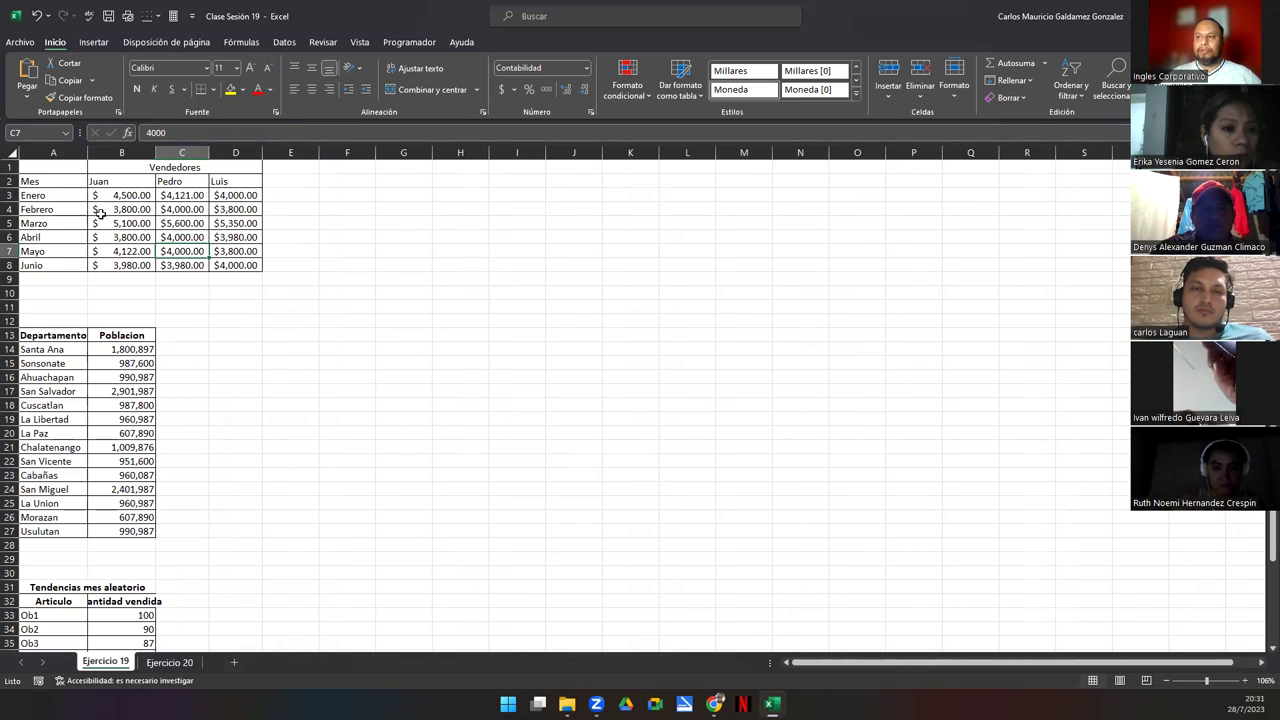
left_click_drag(50, 181, 222, 275)
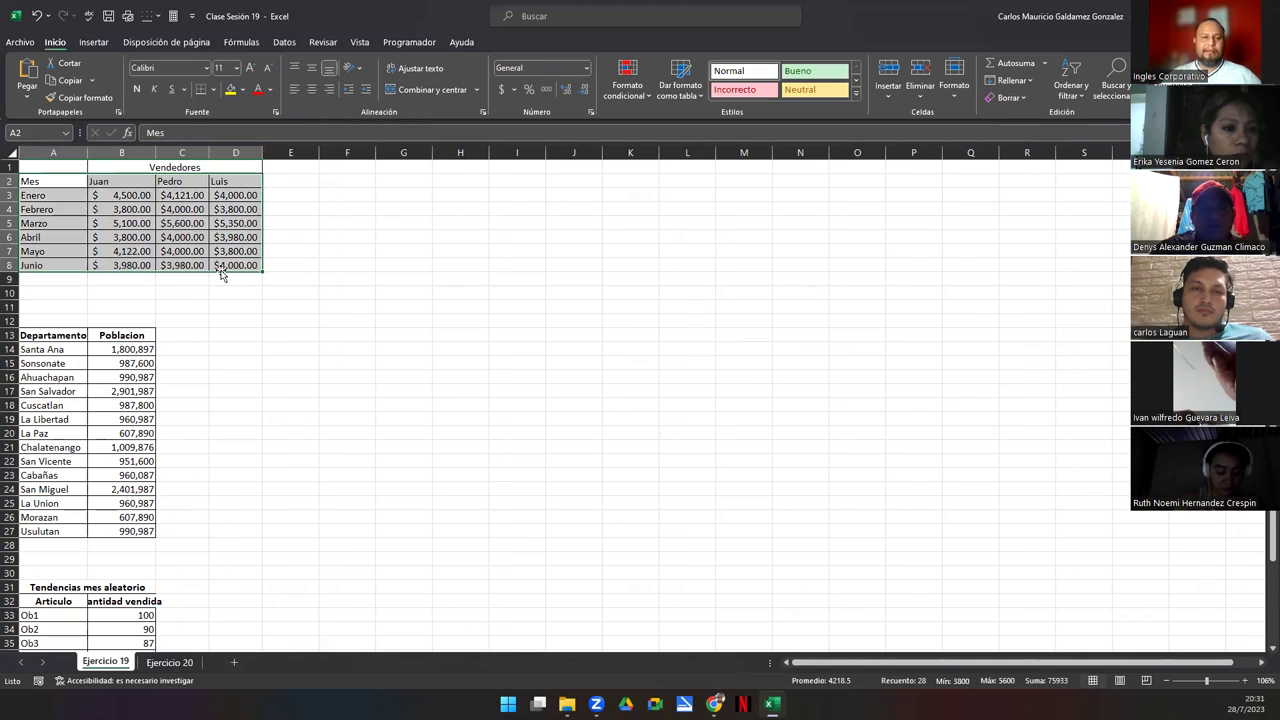
left_click(135, 220)
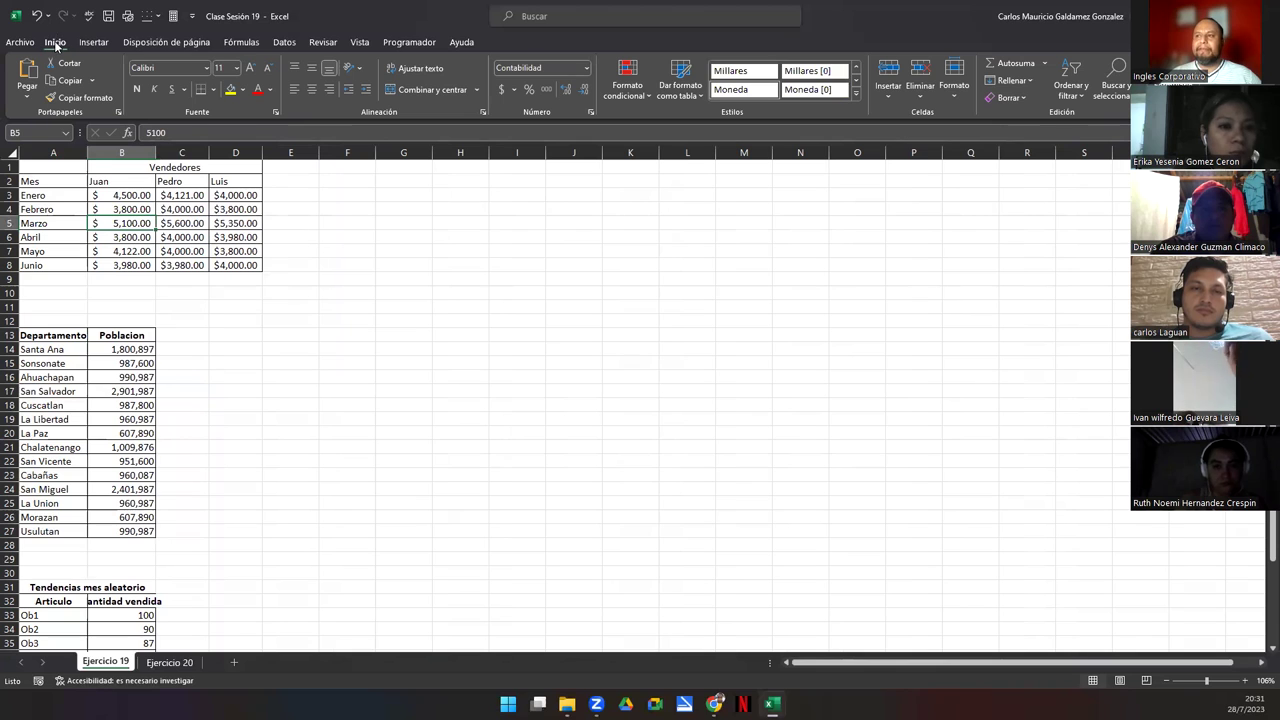
View the available column and bar chart types without inserting a chart
left_click(95, 43)
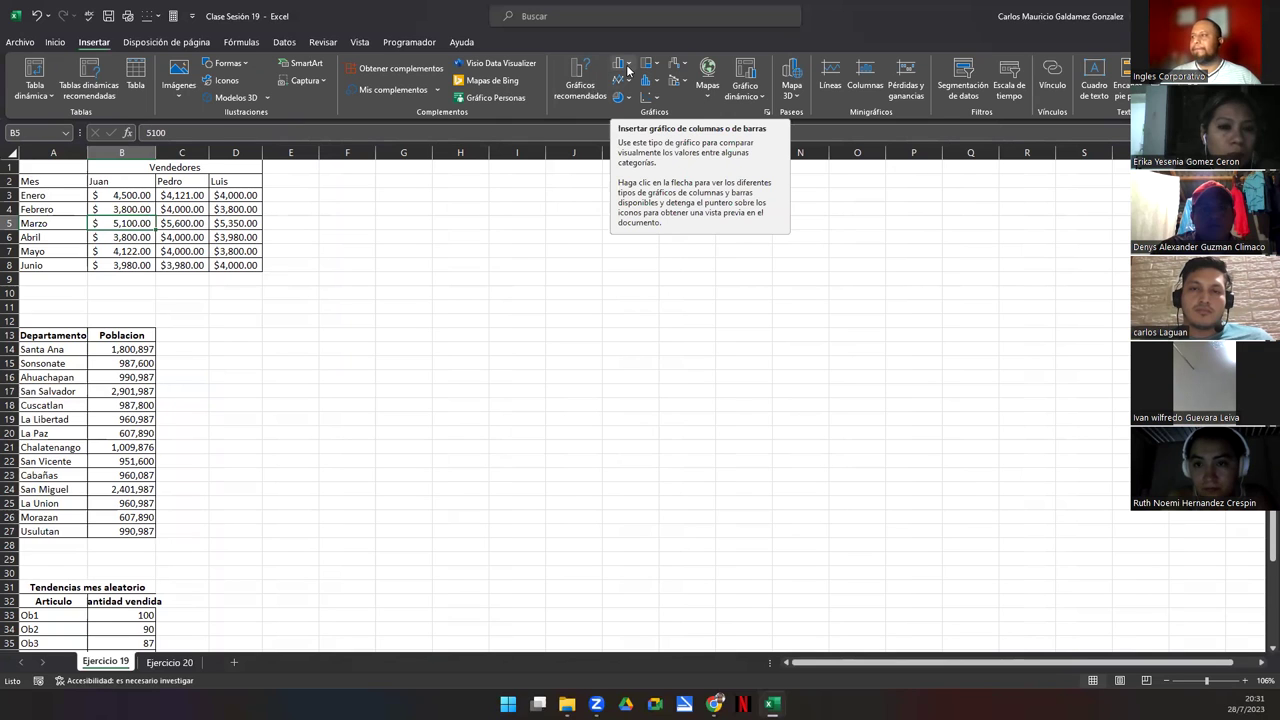
left_click(627, 64)
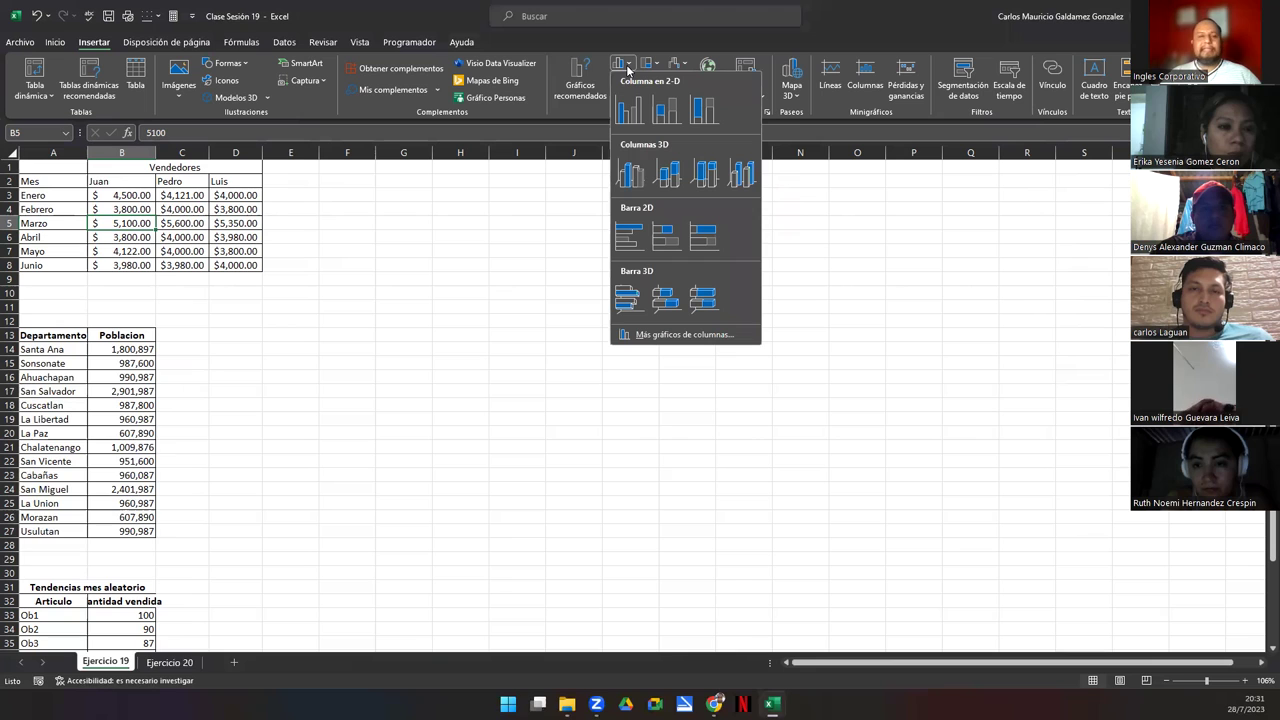
left_click(569, 36)
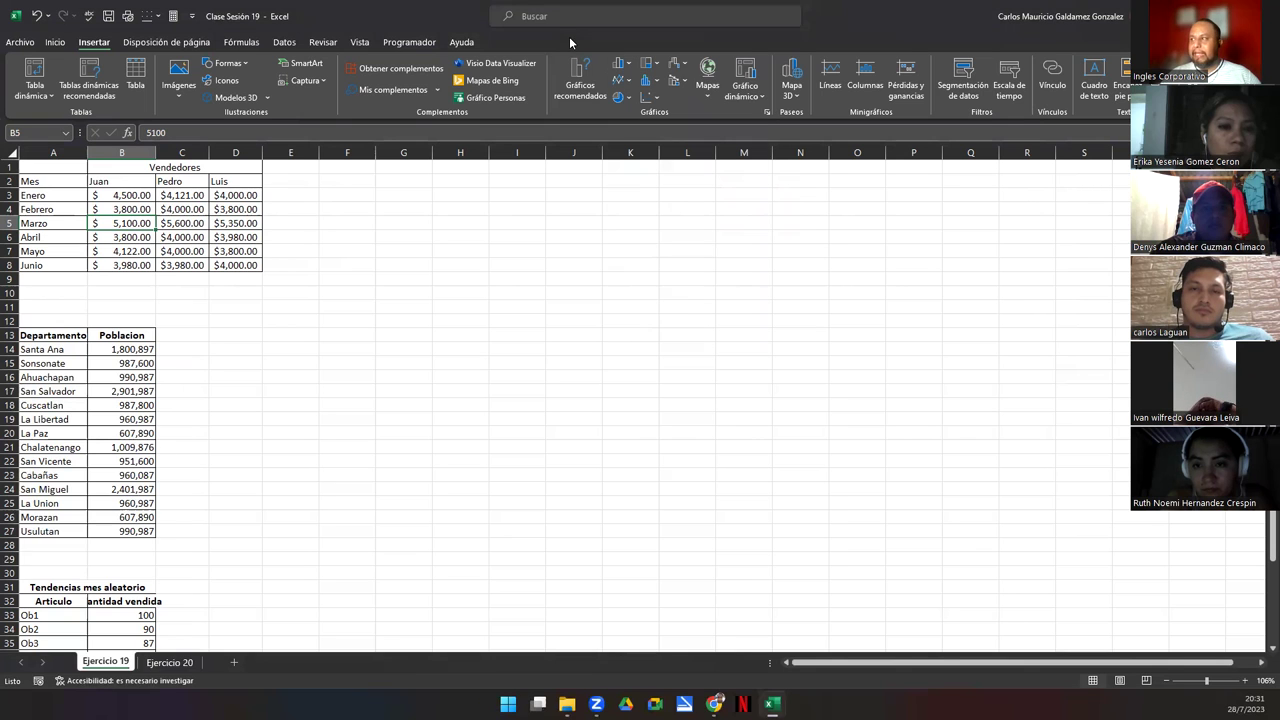
Insert a 3D column chart (Columnas 3D) of the vendor sales table, using the variant with vendors on the horizontal axis and months as series
left_click(767, 112)
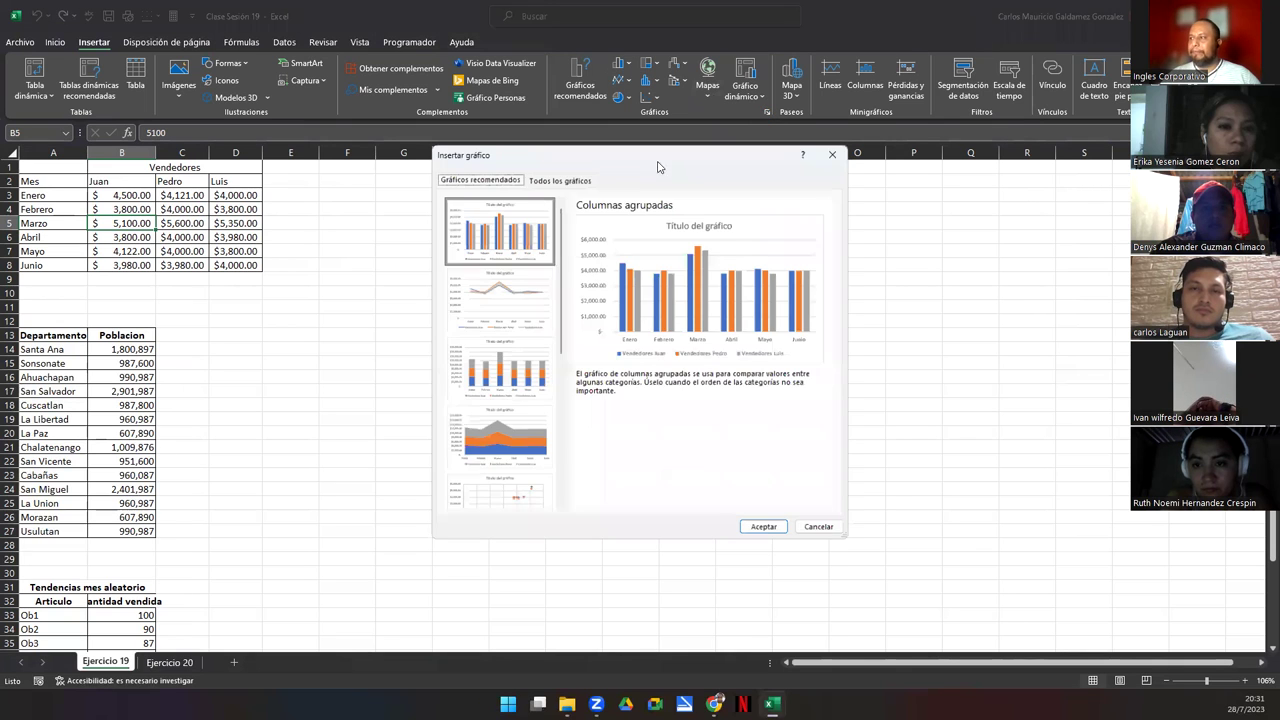
left_click_drag(577, 155, 522, 122)
left_click(508, 145)
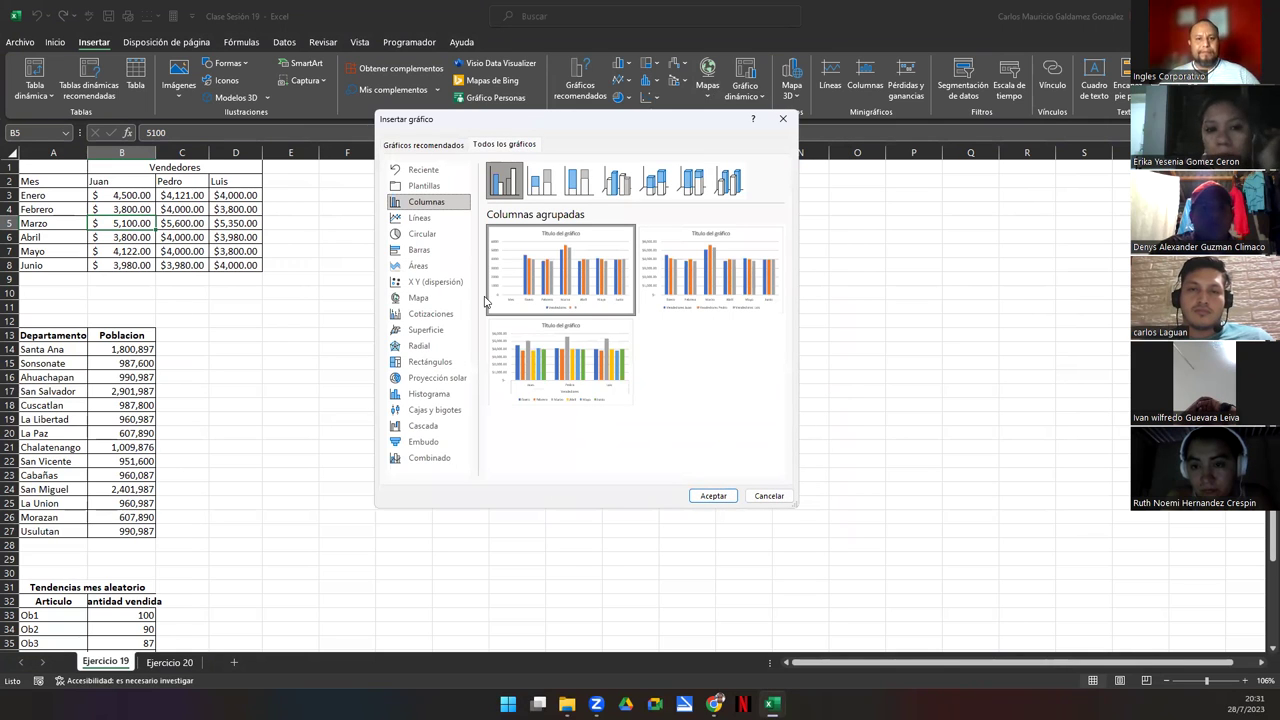
mouse_move(471, 260)
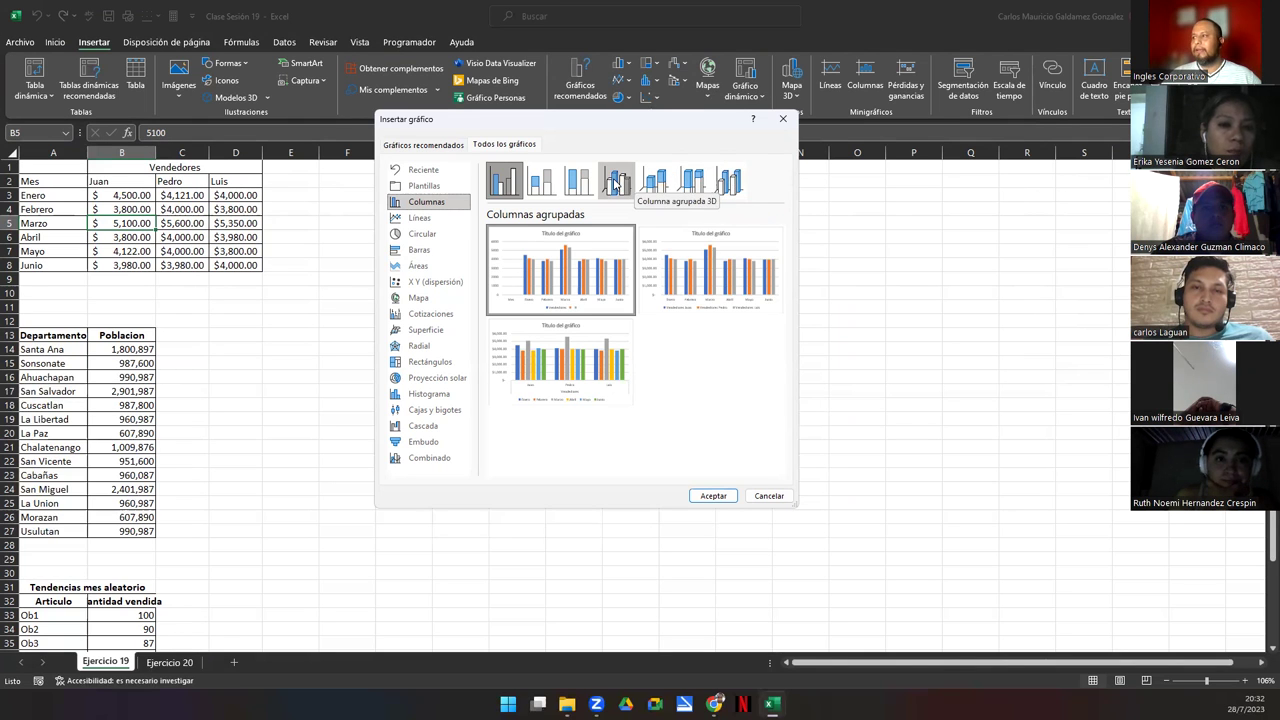
left_click(730, 185)
mouse_move(569, 301)
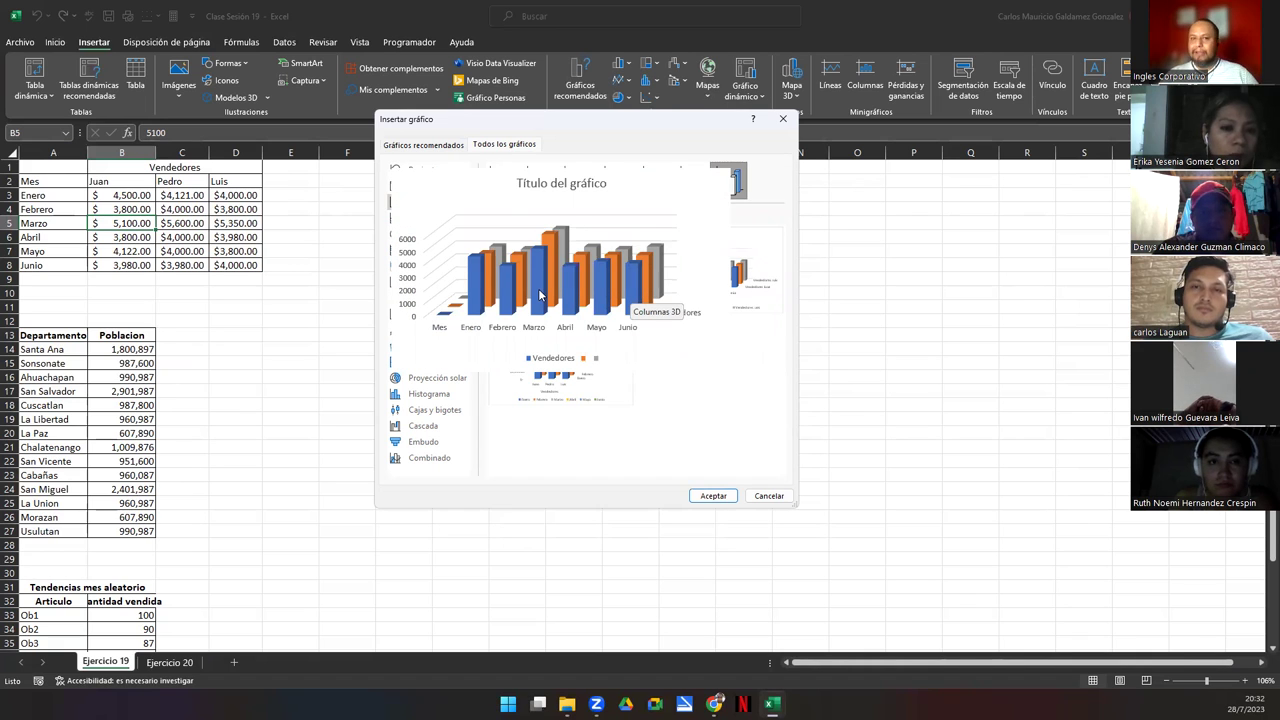
mouse_move(534, 368)
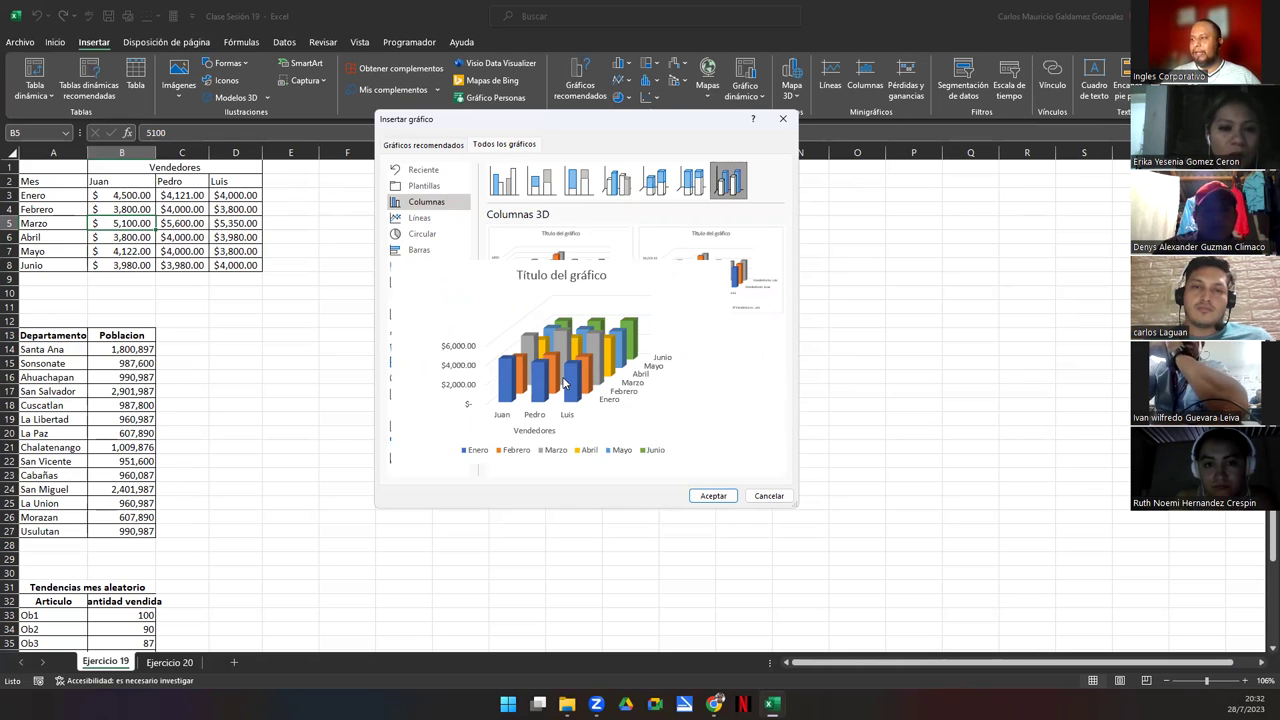
left_click(697, 495)
Move the 3D column chart beside the vendor sales table, starting at F1, and enlarge it to reach about column P and row 27
left_click_drag(517, 326, 372, 180)
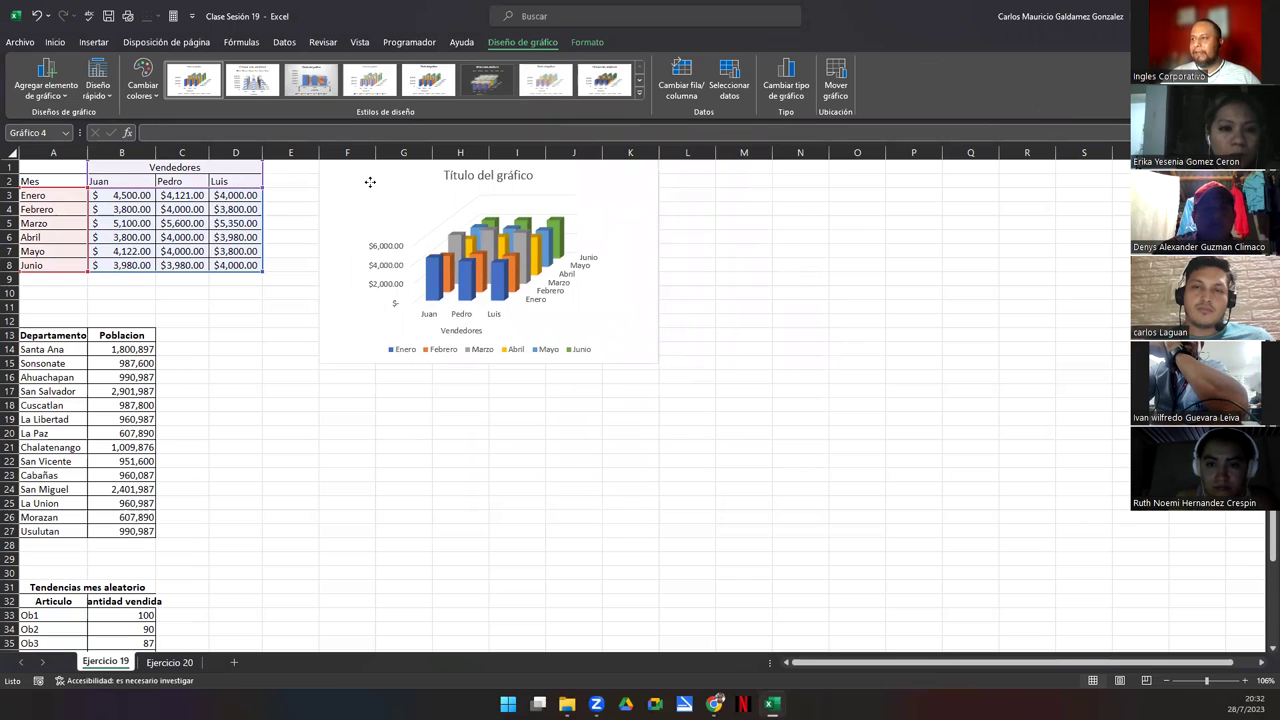
left_click_drag(657, 363, 903, 536)
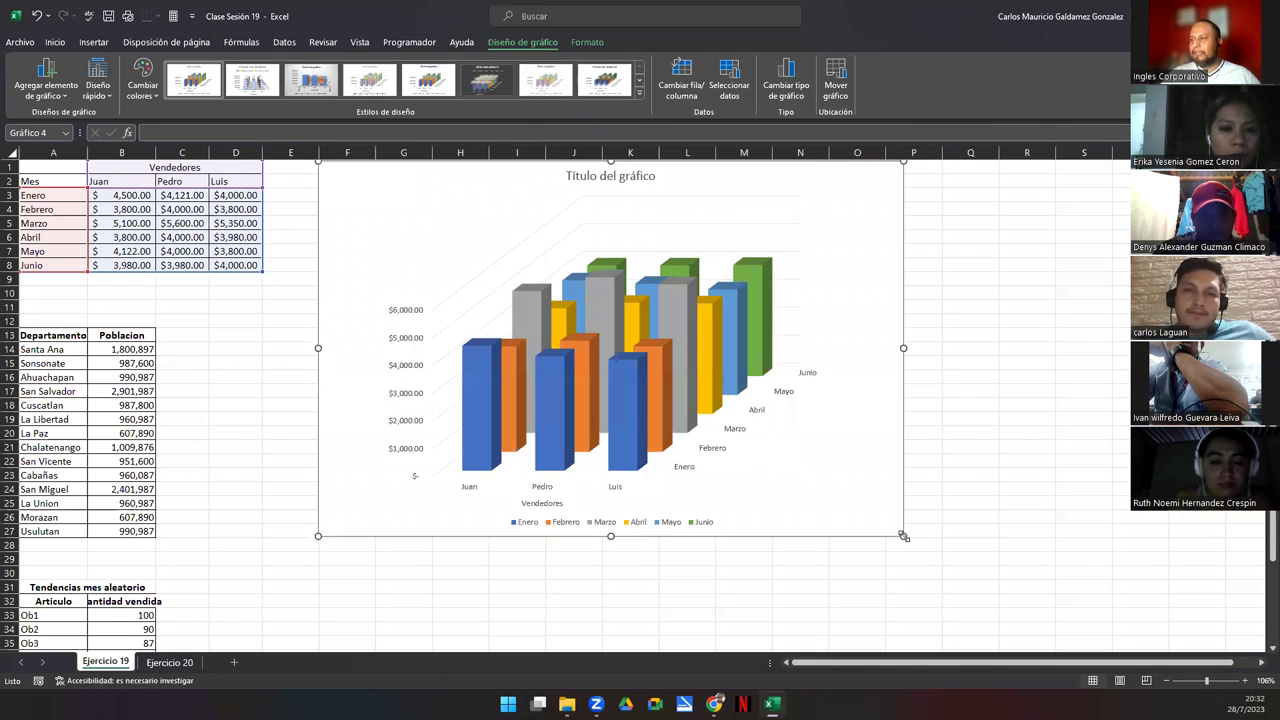